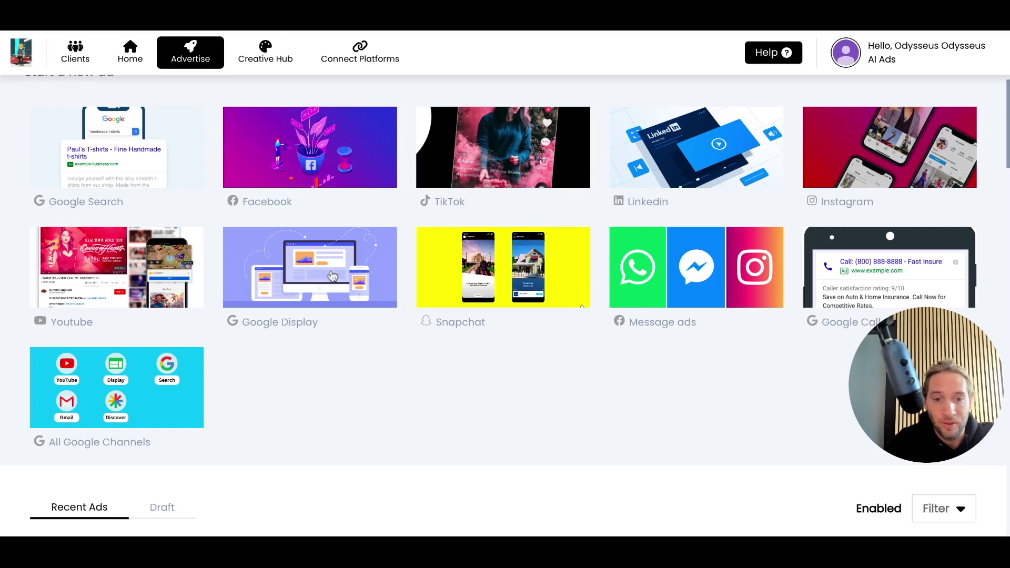
- Start a new Facebook leads ad and switch on 'Include on Instagram'
left_click(272, 164)
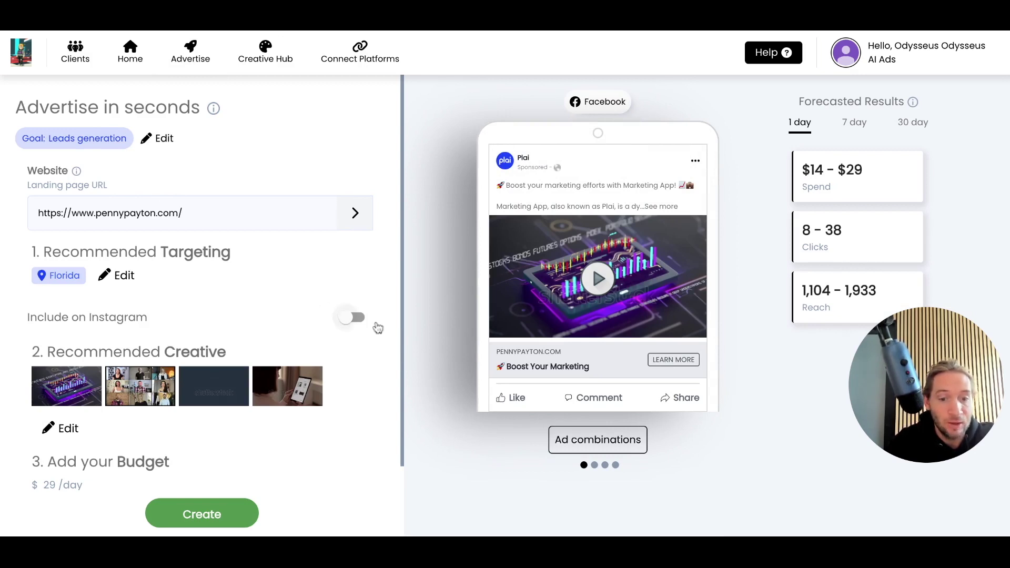
left_click(351, 320)
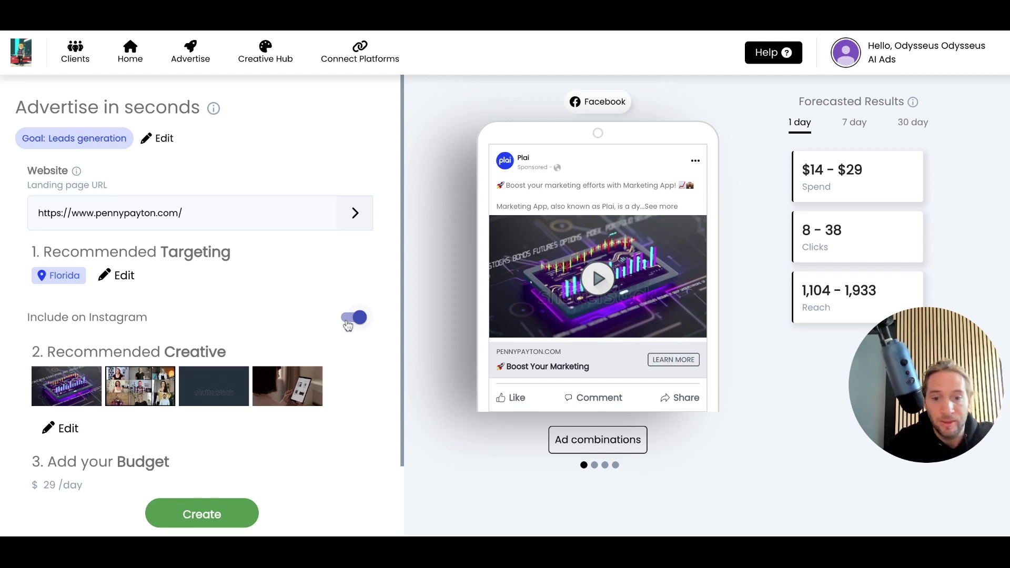
scroll(345, 324, "down", 1)
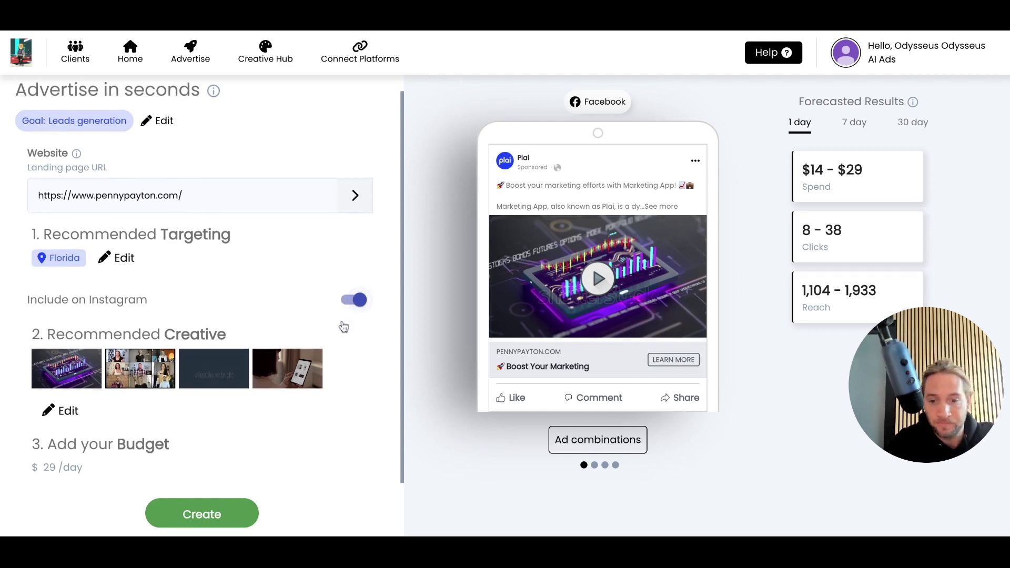
- Open the Recommended Creative editor and review its videos, primary texts, headlines and call to action
left_click(110, 420)
scroll(110, 420, "down", 3)
scroll(110, 420, "down", 5)
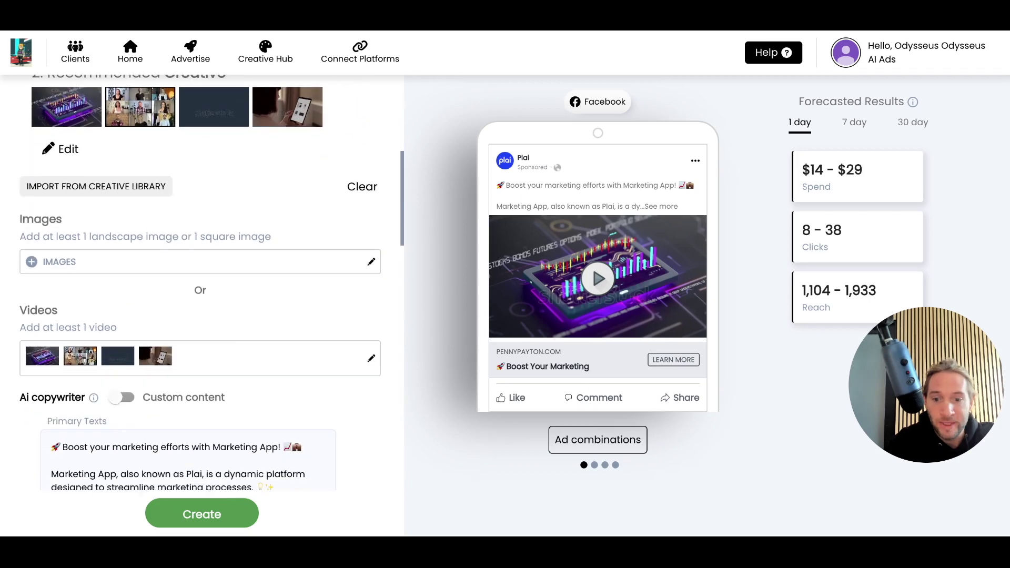
scroll(200, 274, "down", 3)
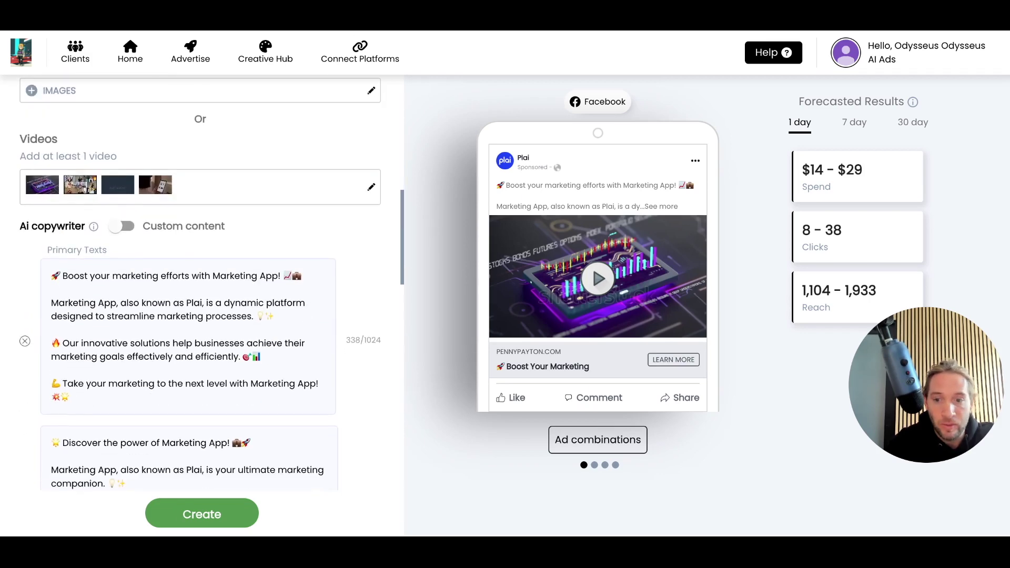
scroll(120, 260, "down", 10)
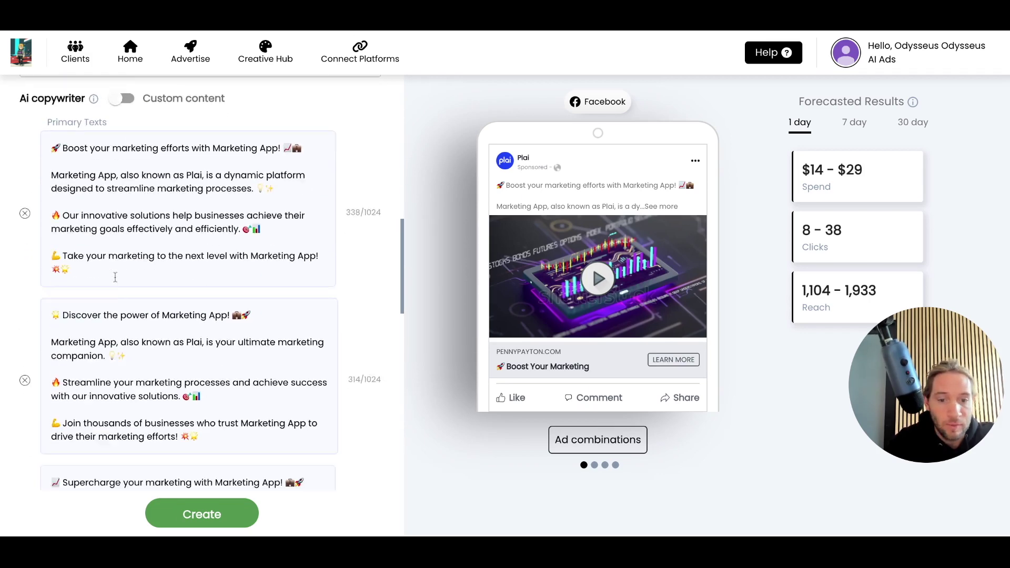
scroll(115, 277, "down", 3)
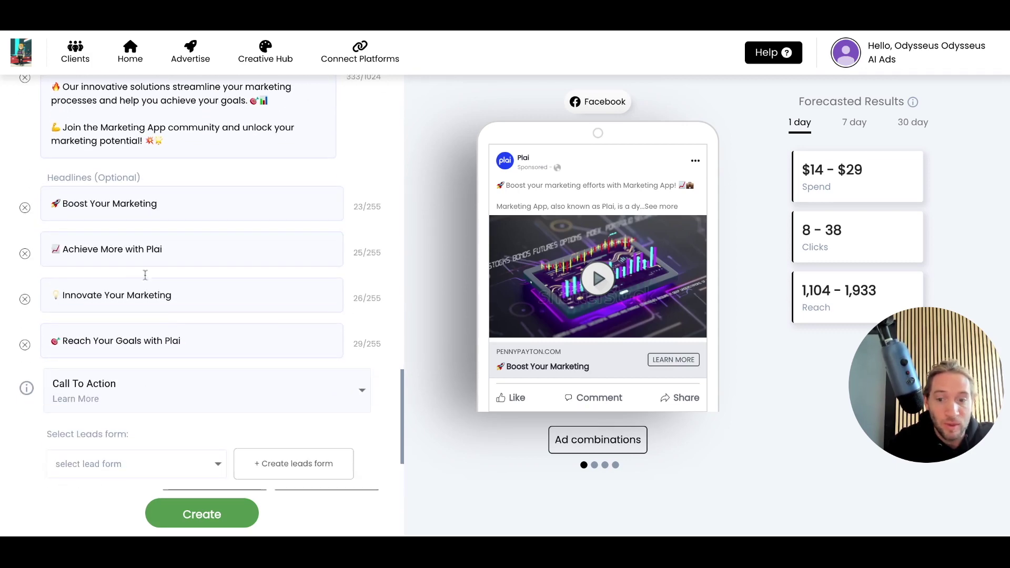
scroll(246, 217, "down", 2)
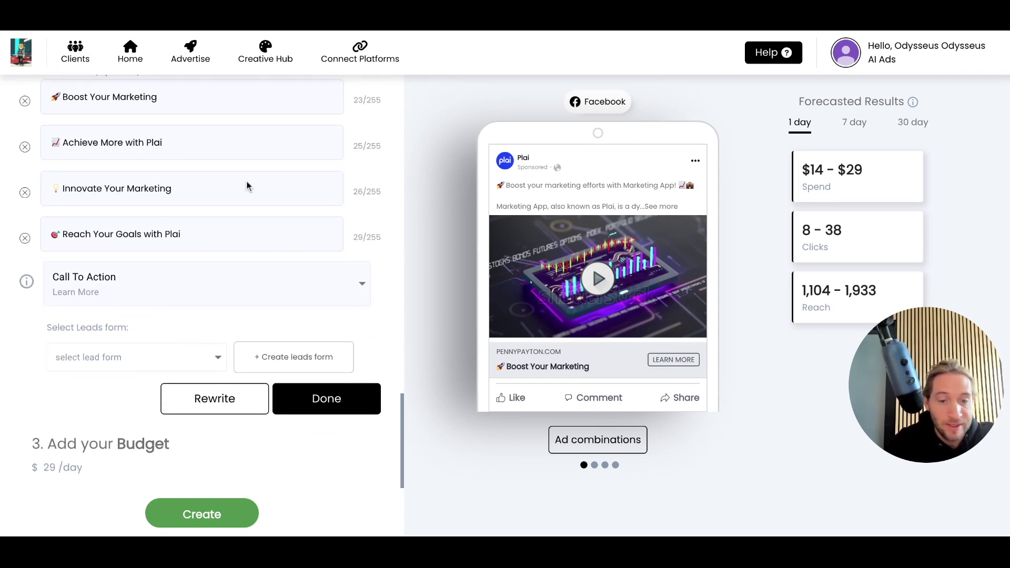
- Look over a new lead form and its custom question types, then close it unsaved
left_click(290, 358)
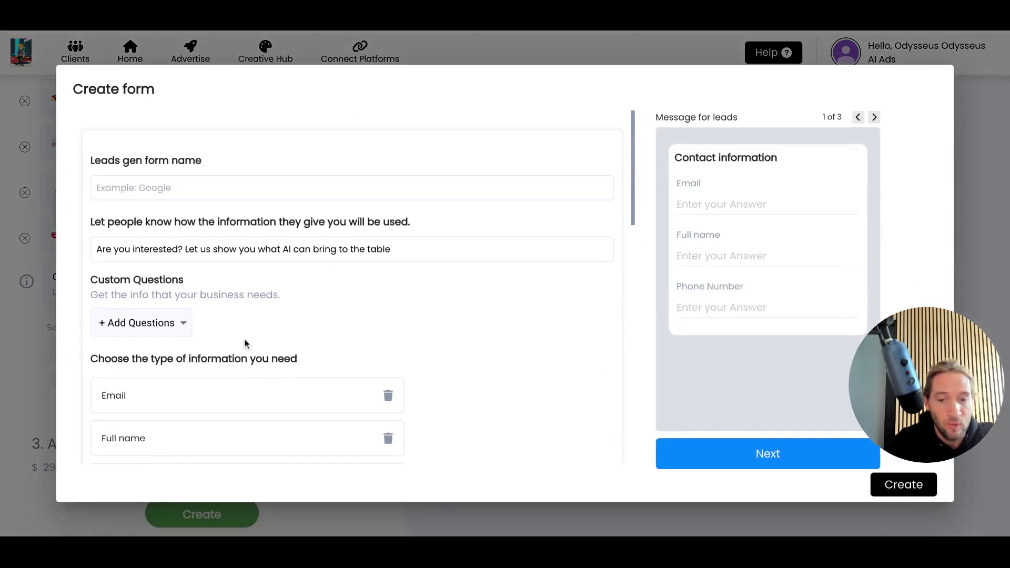
scroll(245, 343, "down", 1)
scroll(188, 296, "down", 2)
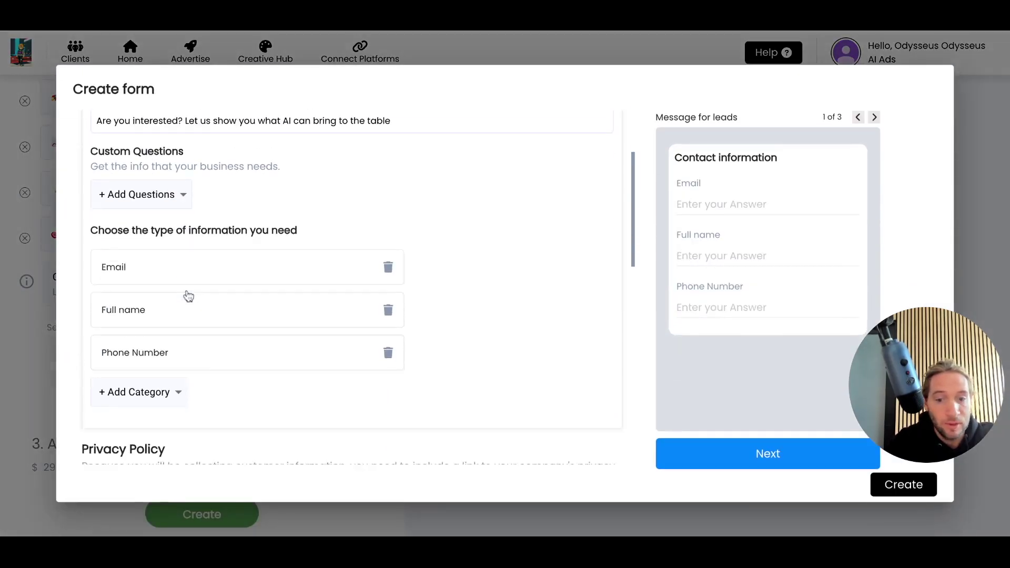
scroll(188, 295, "down", 1)
scroll(173, 237, "up", 1)
left_click(164, 184)
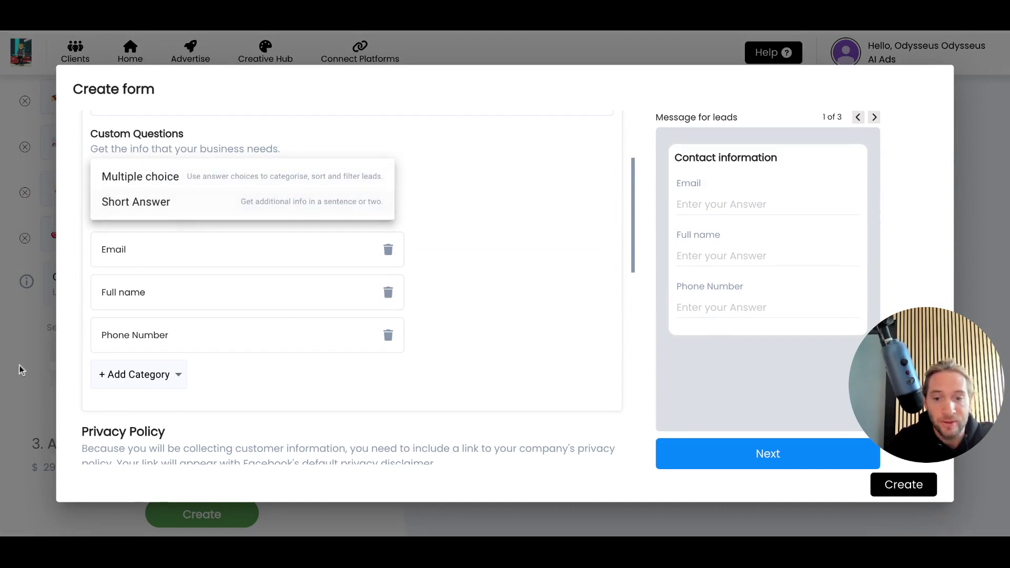
left_click(27, 403)
left_click(27, 404)
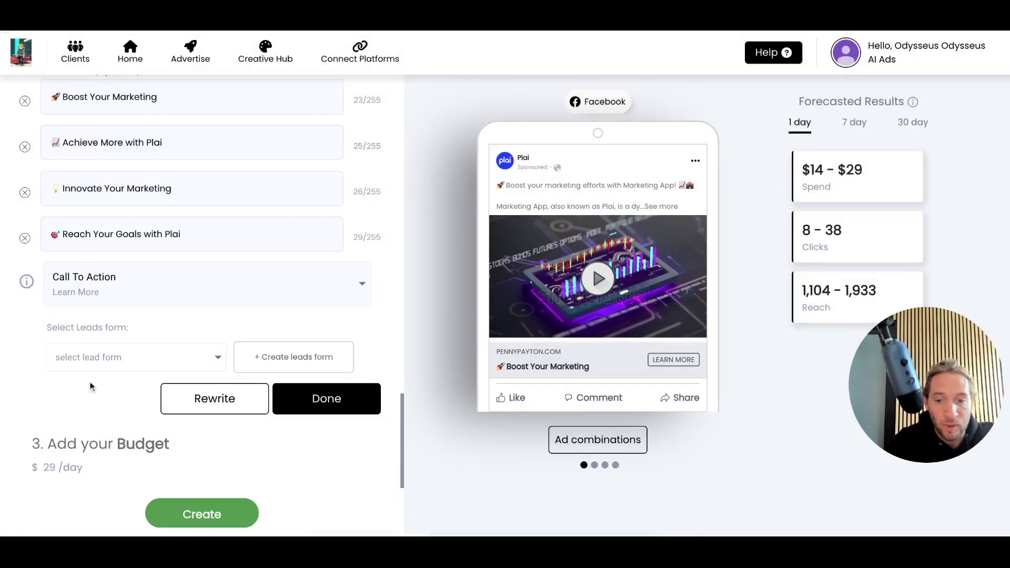
- Attach the existing abcd lead form from 2023-10-16 to the ad
left_click(180, 364)
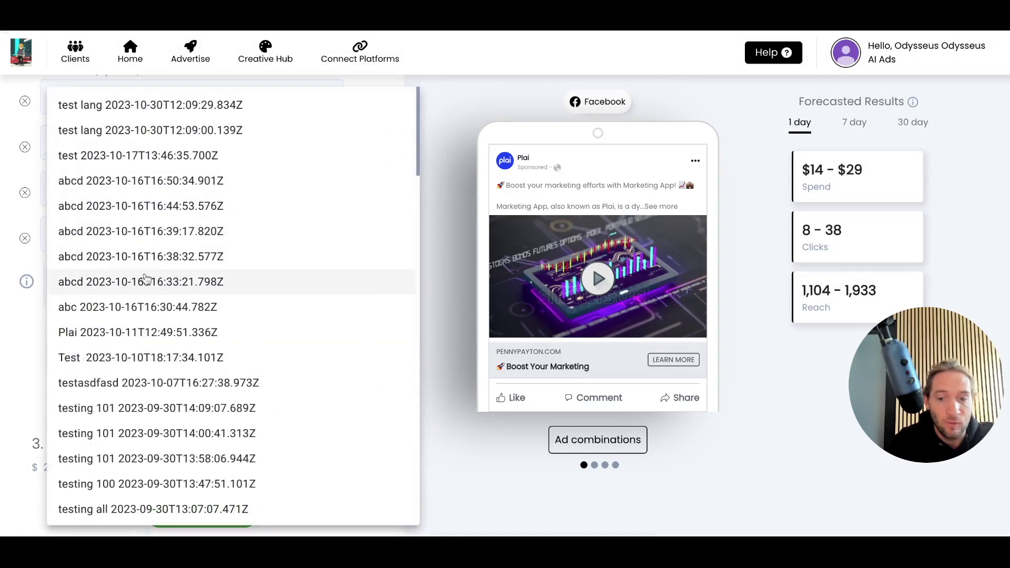
left_click(147, 280)
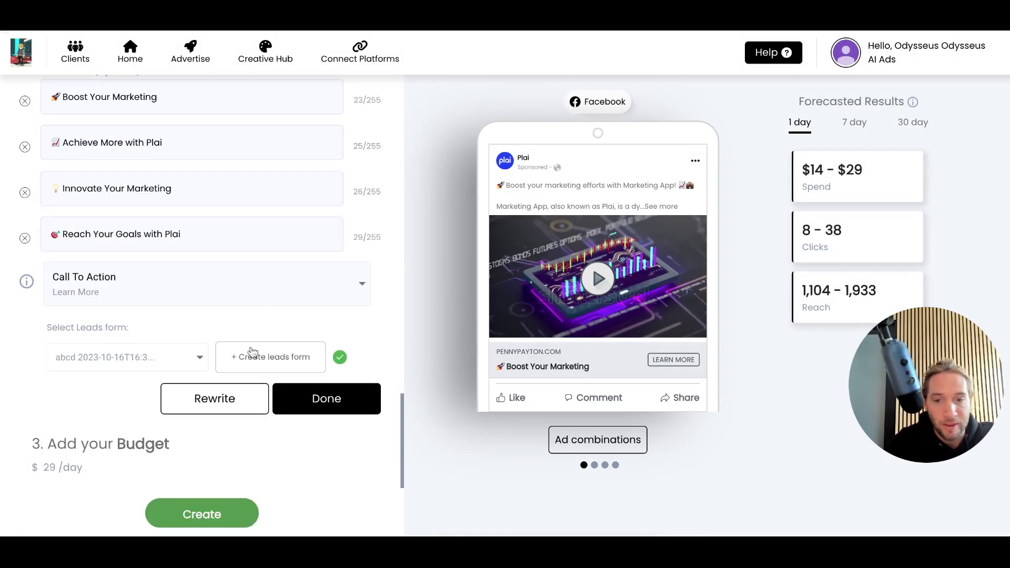
scroll(251, 352, "up", 15)
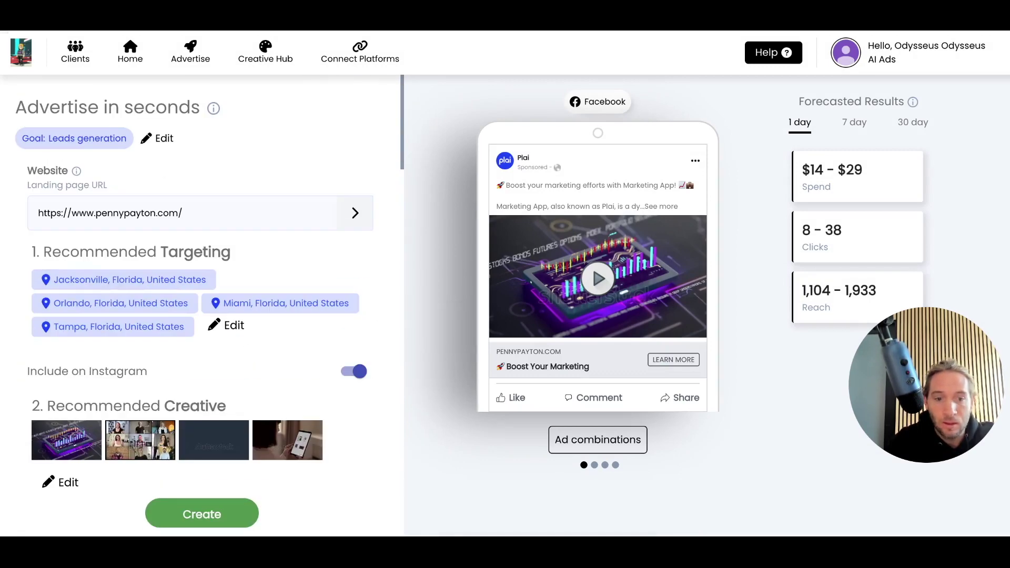
- Preview the third and fourth ad combinations and browse every placement in Ad combinations
left_click(605, 465)
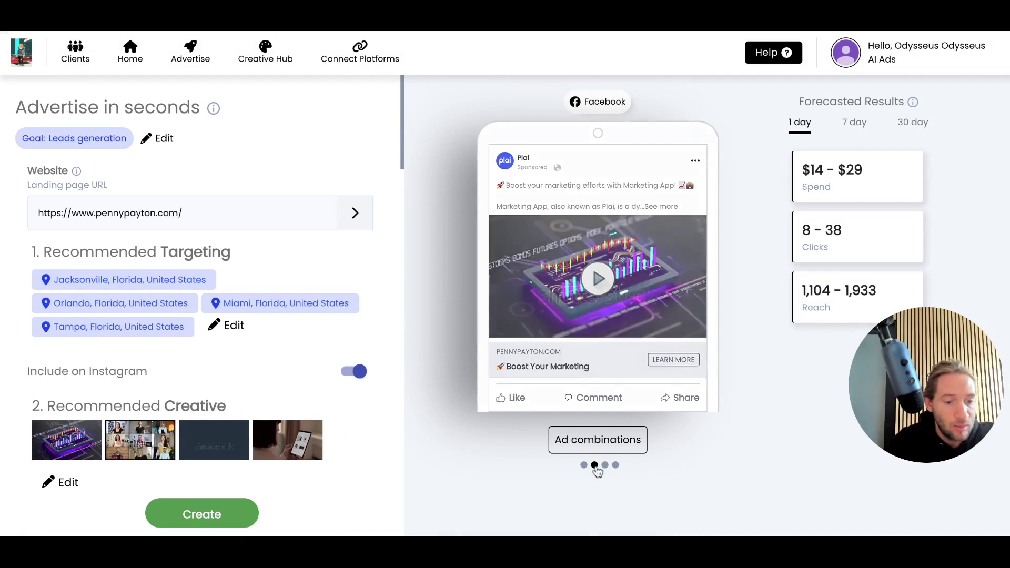
left_click(616, 466)
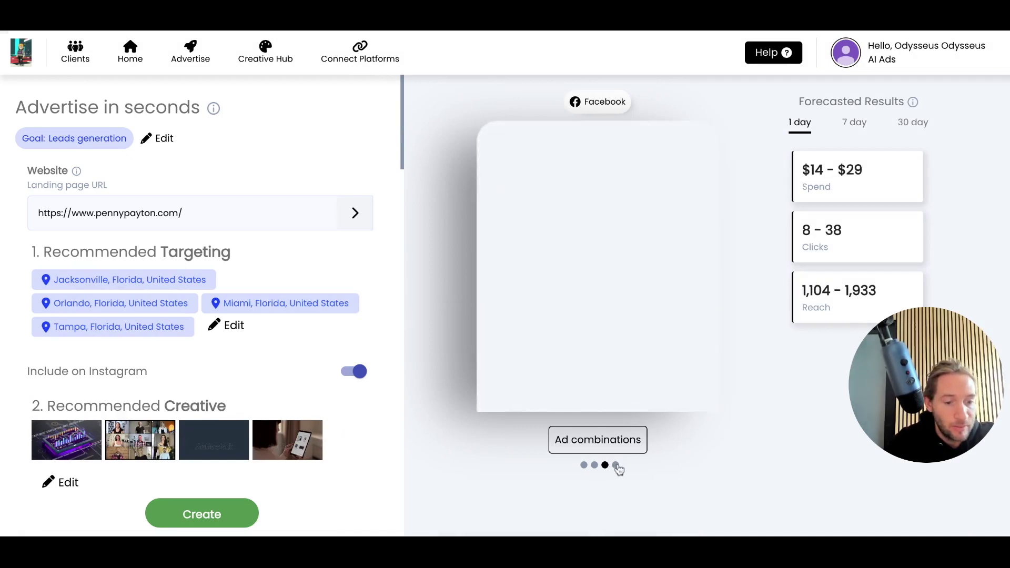
left_click(600, 442)
scroll(600, 451, "right", 6)
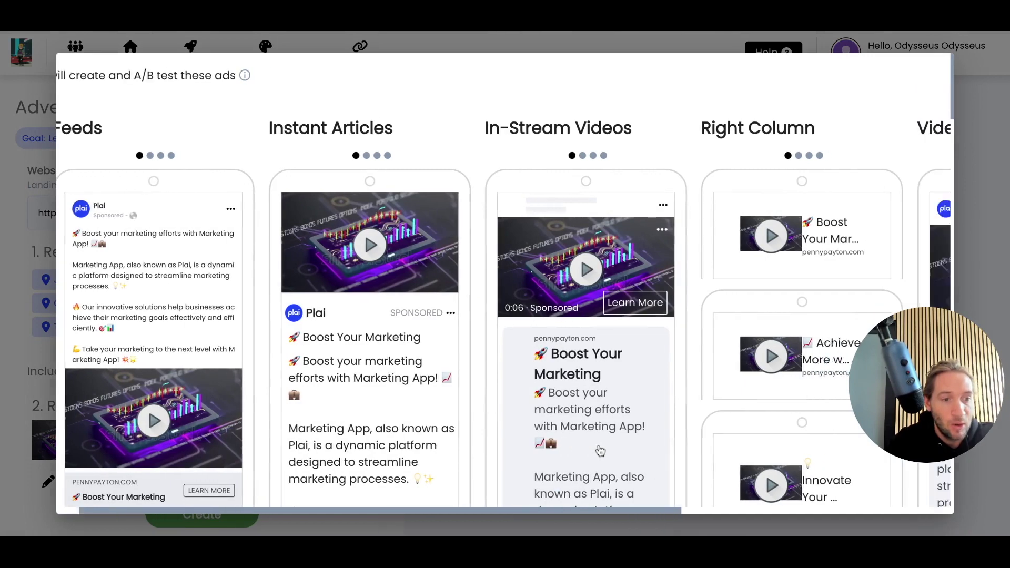
scroll(504, 342, "left", 6)
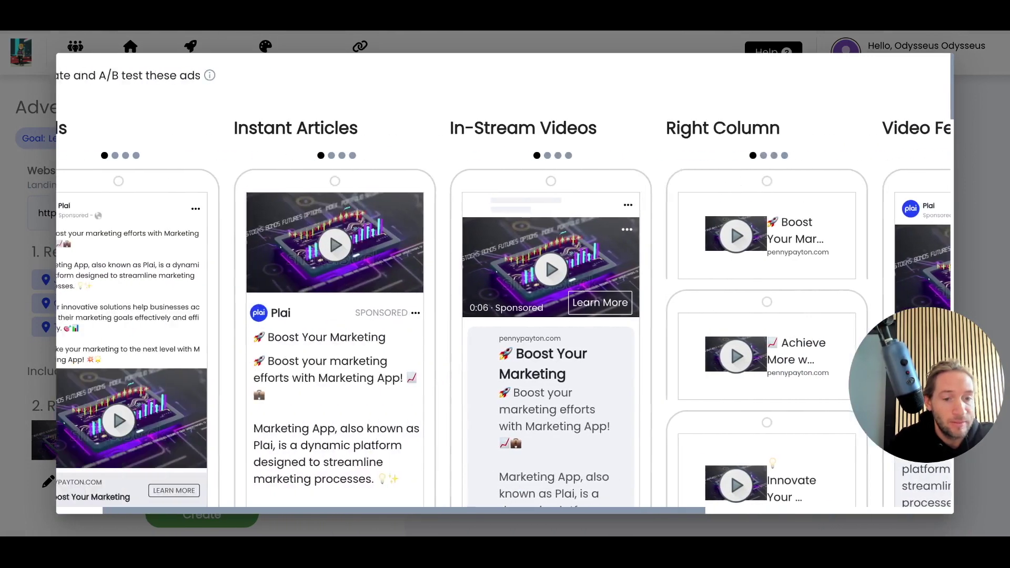
scroll(742, 360, "right", 6)
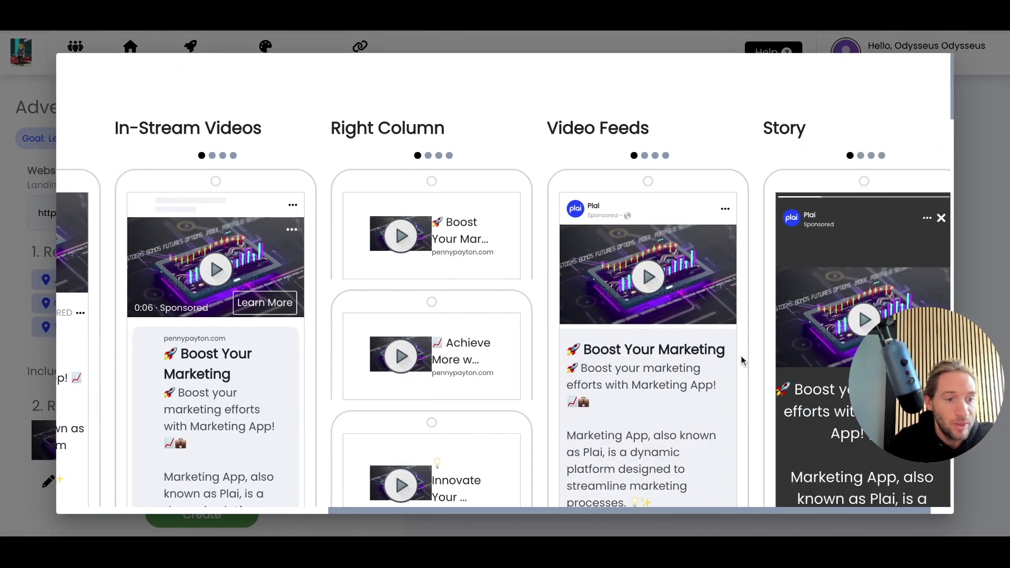
scroll(741, 355, "down", 10)
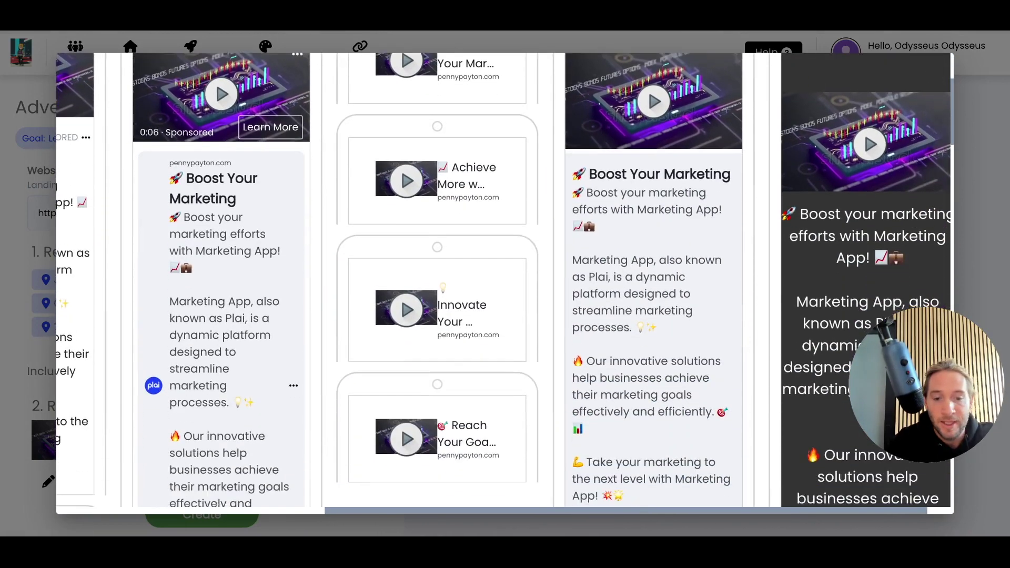
scroll(741, 354, "left", 3)
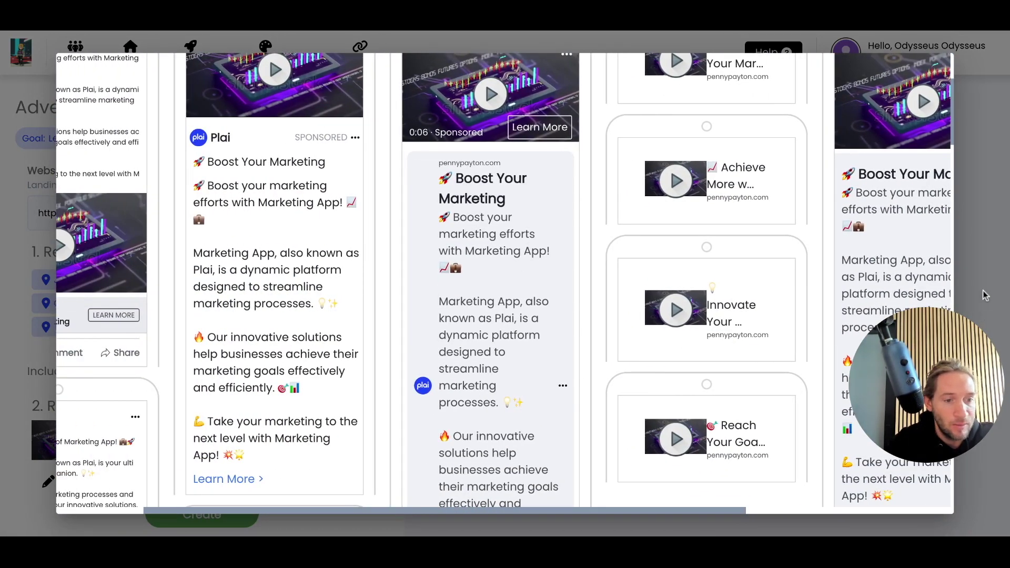
left_click(971, 292)
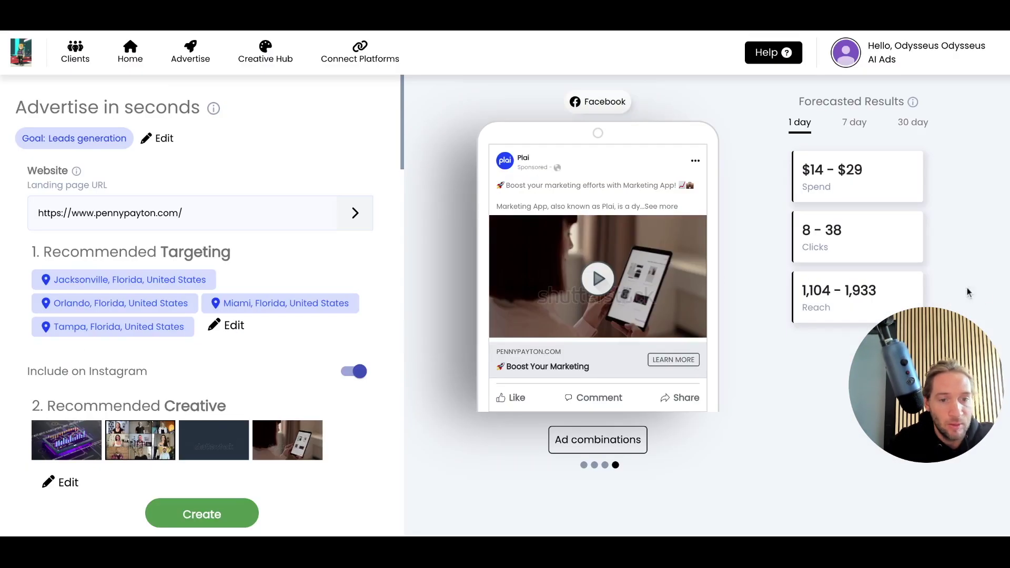
left_click(196, 66)
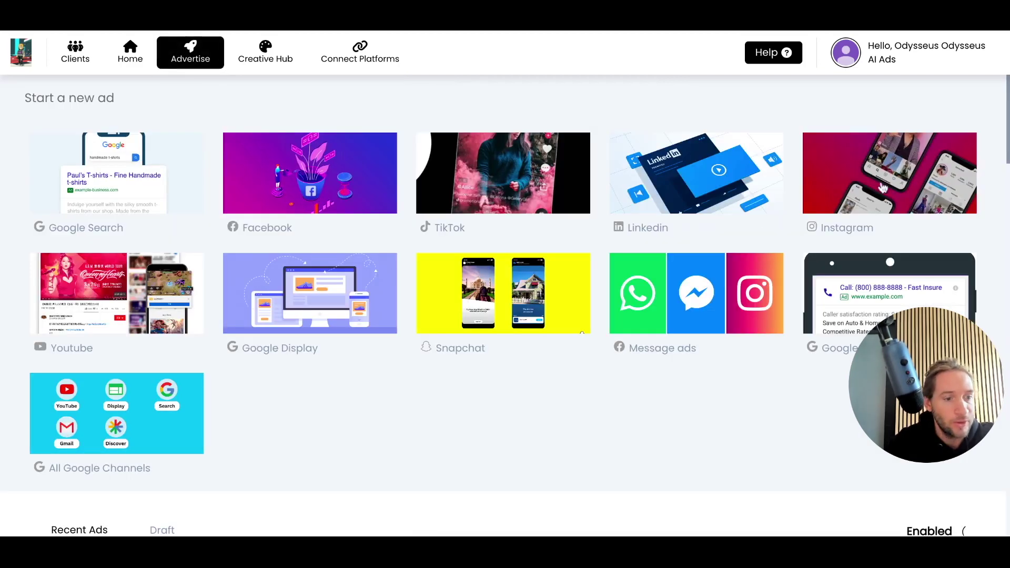
- Start a new Instagram leads ad targeting the four Florida cities
left_click(831, 204)
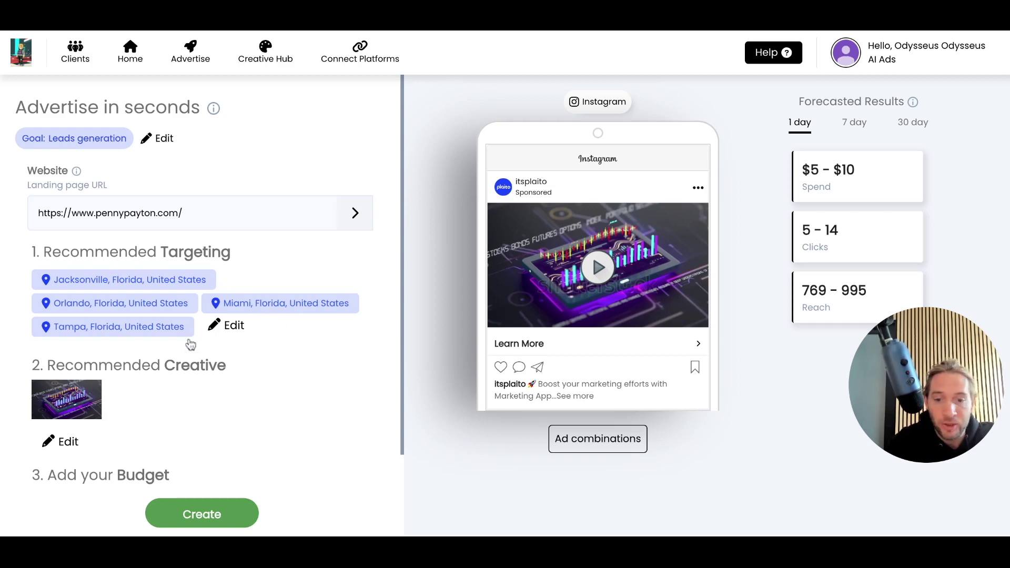
- Open the Facebook and Instagram account settings from the connected ad platforms list
left_click(178, 49)
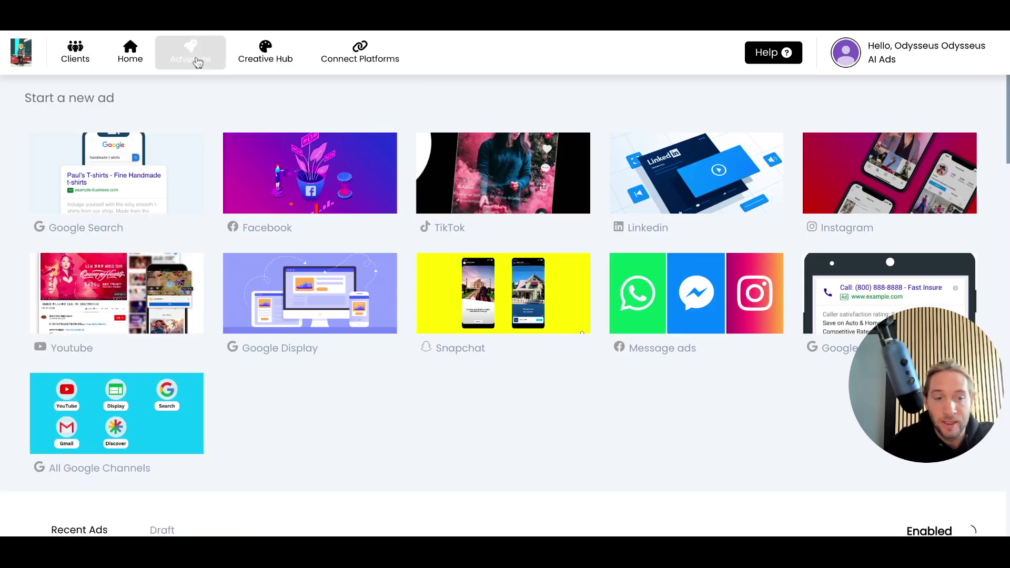
scroll(757, 360, "down", 1)
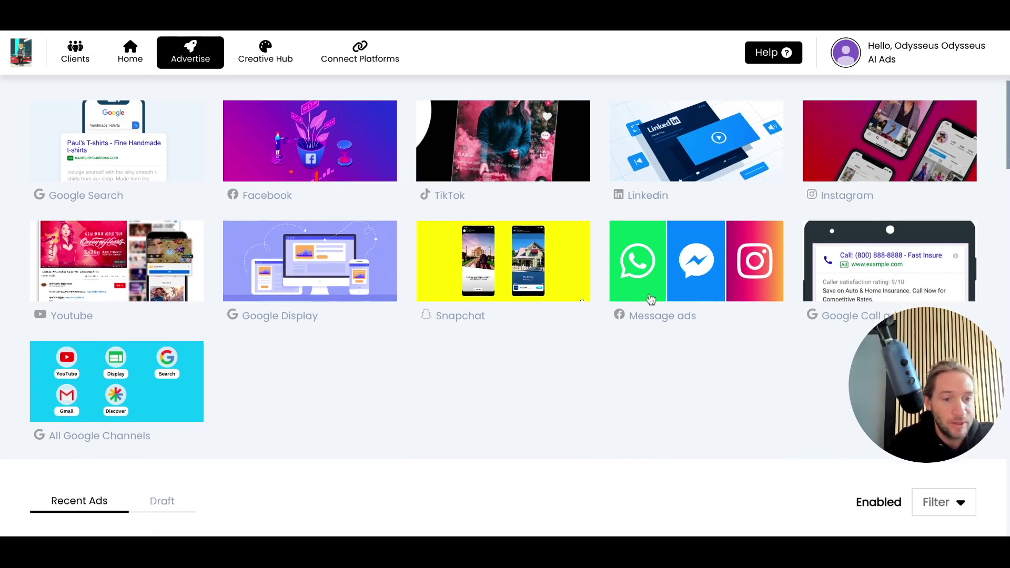
left_click(368, 52)
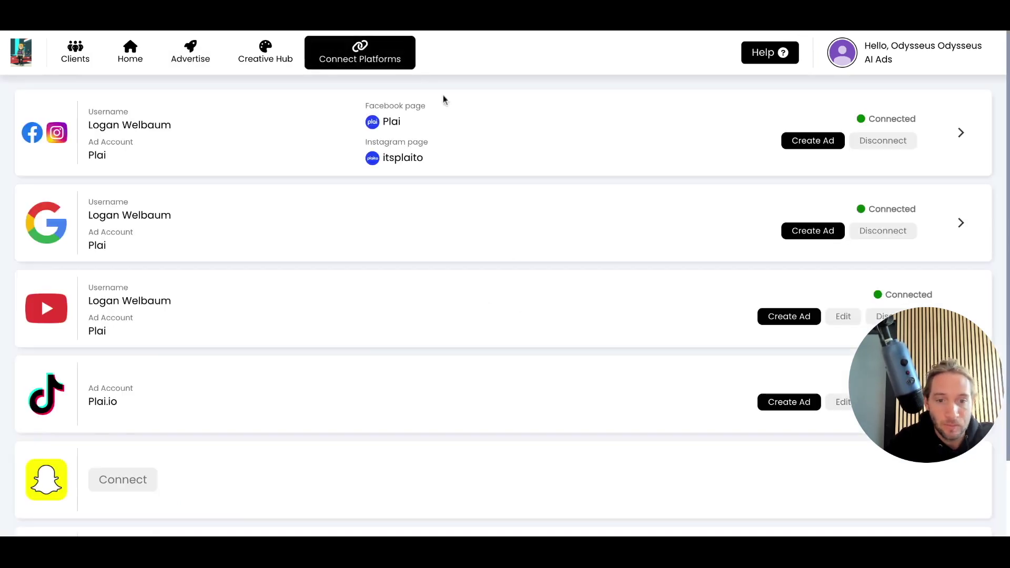
left_click(479, 116)
scroll(476, 358, "down", 2)
scroll(476, 358, "down", 4)
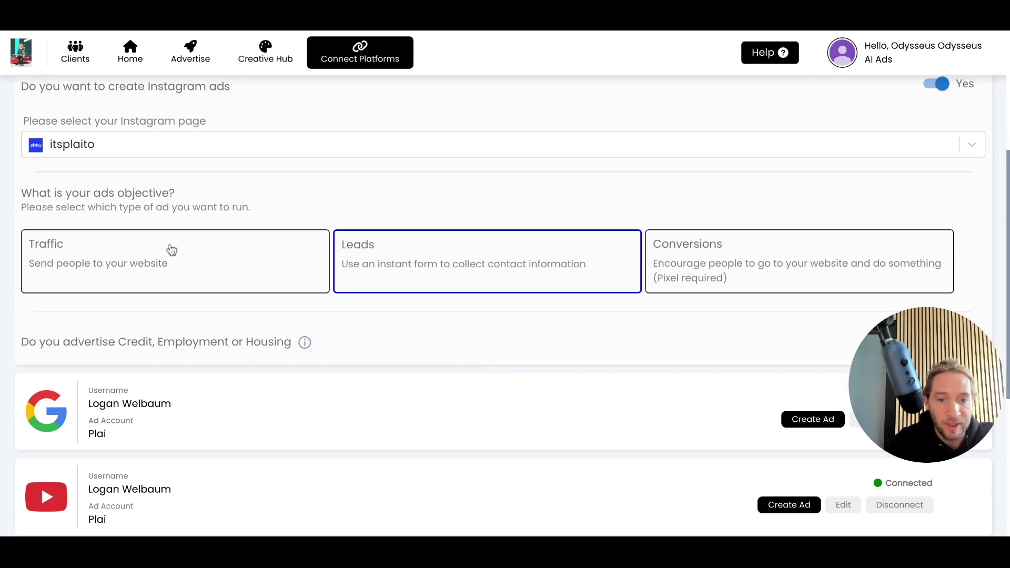
- Change the Facebook ads objective from Traffic to Conversions
left_click(198, 250)
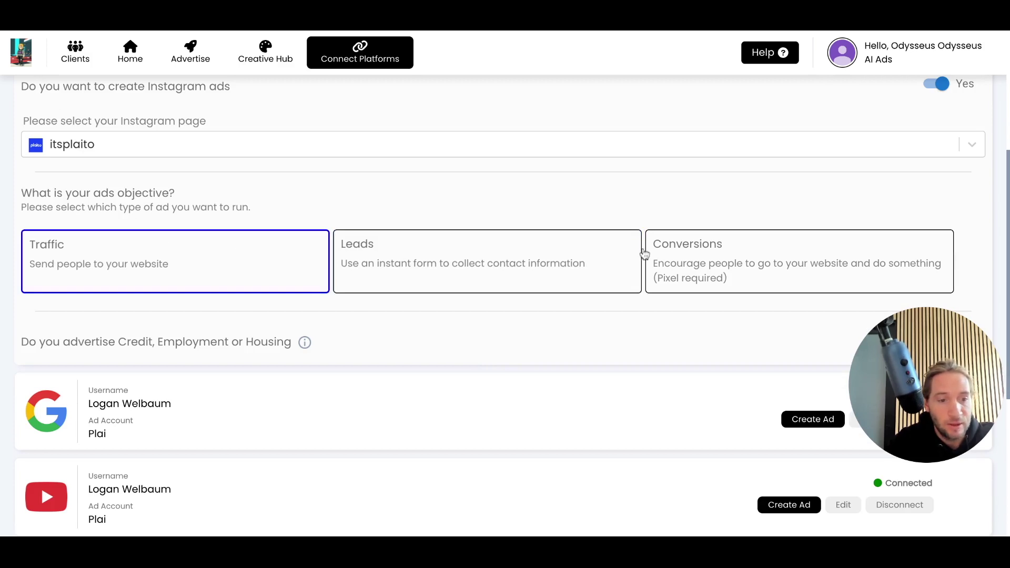
left_click(717, 268)
scroll(482, 362, "down", 1)
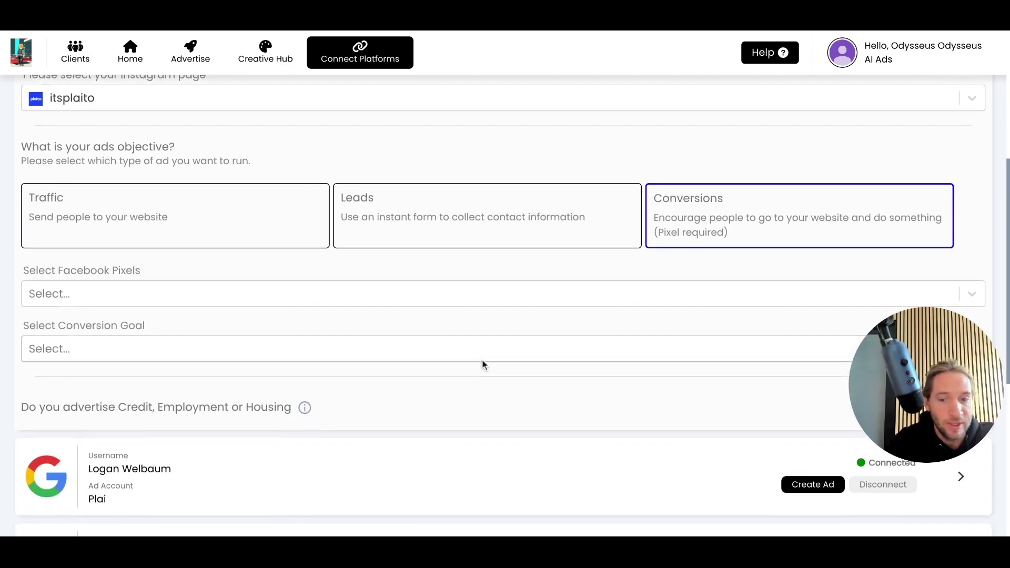
scroll(408, 366, "down", 1)
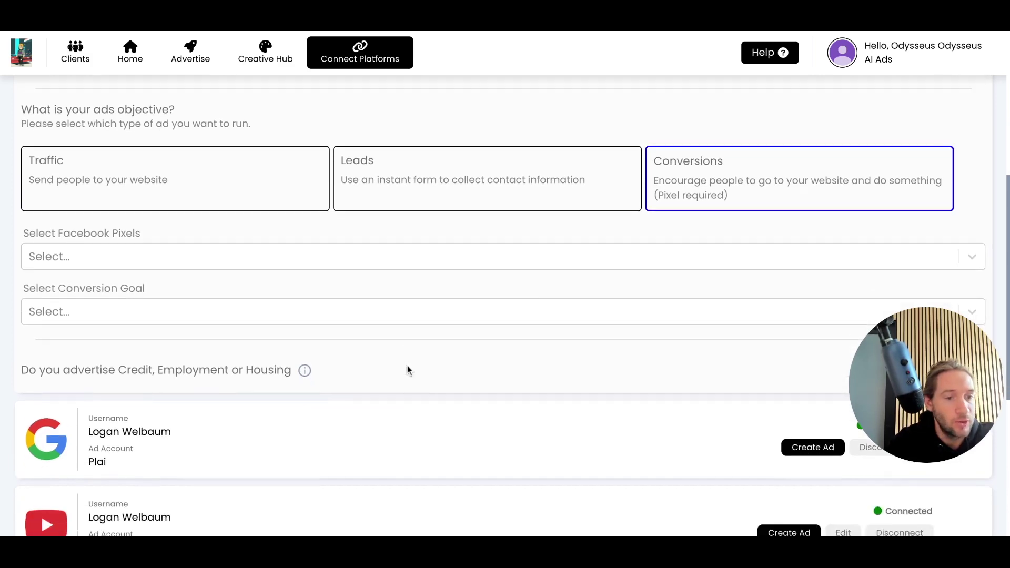
scroll(561, 381, "down", 3)
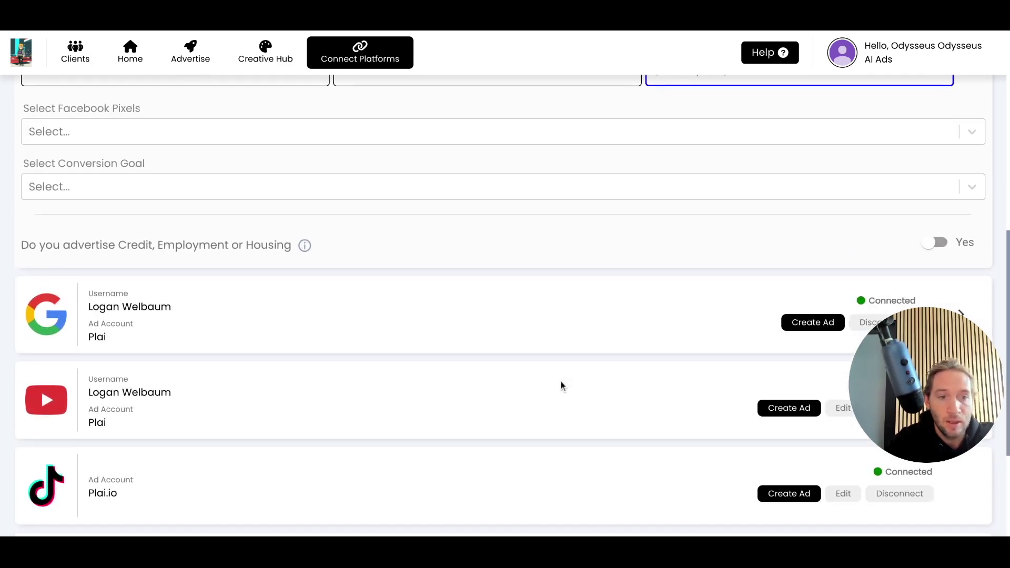
scroll(697, 327, "up", 1)
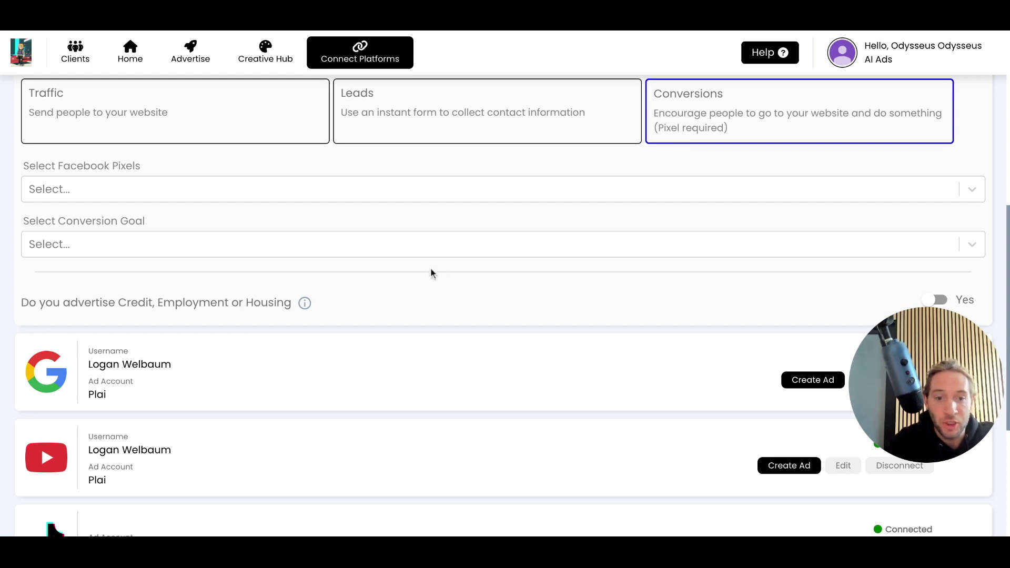
scroll(442, 246, "down", 1)
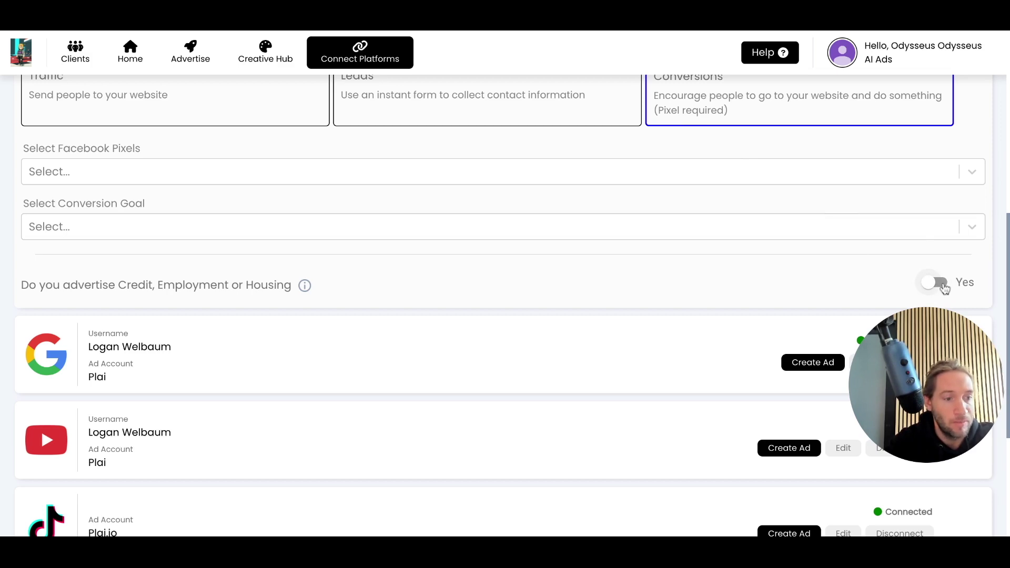
- Declare the ads as Housing under the credit, employment or housing category, then go to Advertise
left_click(937, 283)
scroll(693, 287, "down", 1)
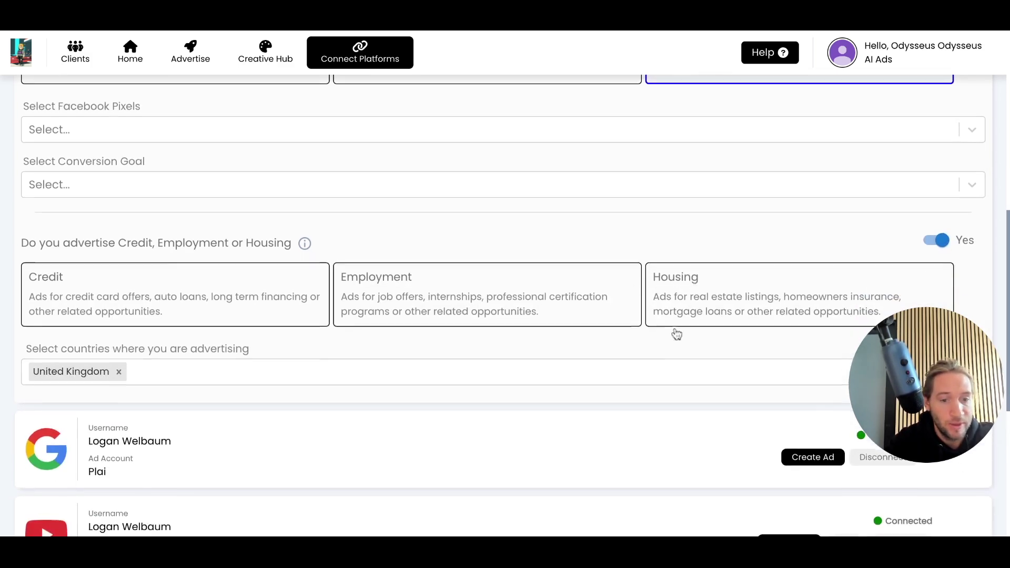
scroll(677, 334, "down", 1)
left_click(683, 224)
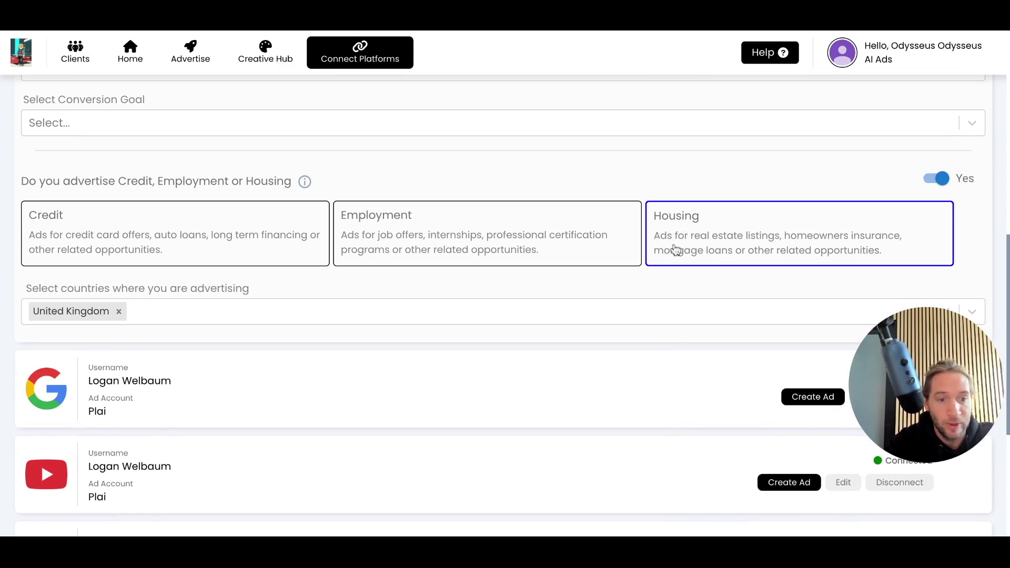
scroll(675, 269, "up", 3)
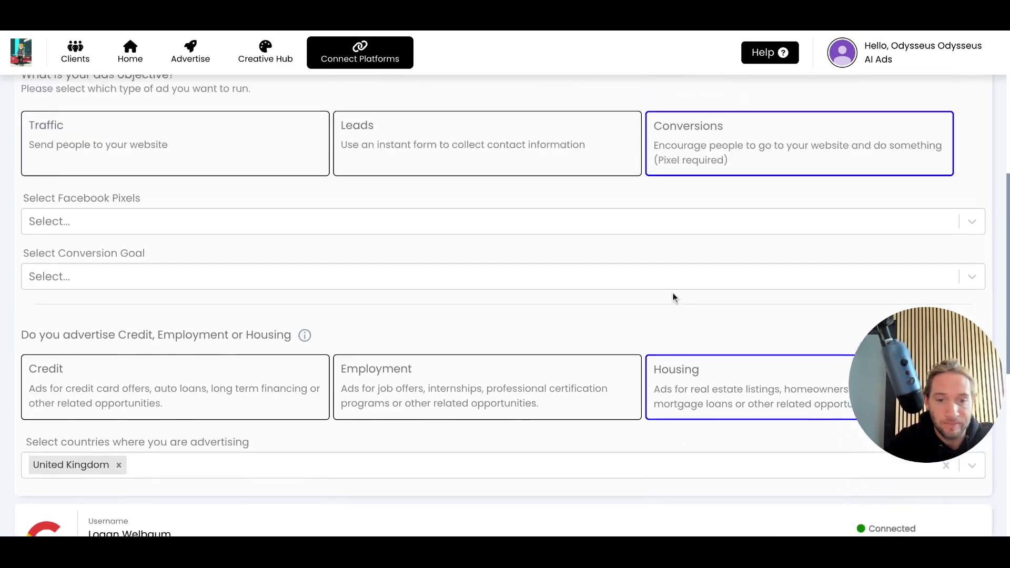
left_click(191, 53)
scroll(507, 278, "down", 1)
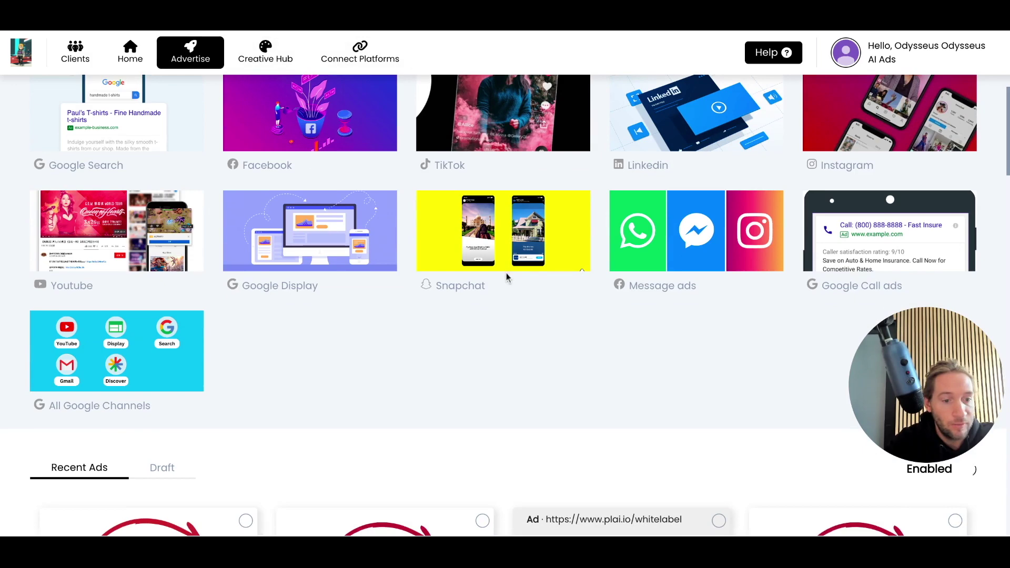
- Start a message ad with Messenger, WhatsApp and Instagram as destinations and open its conversation editor
left_click(679, 261)
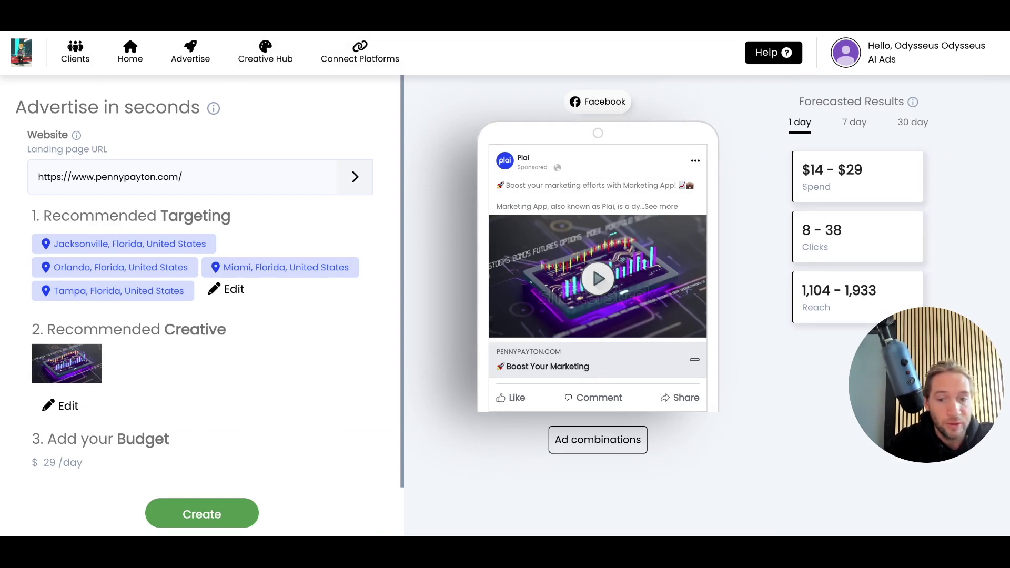
left_click(55, 407)
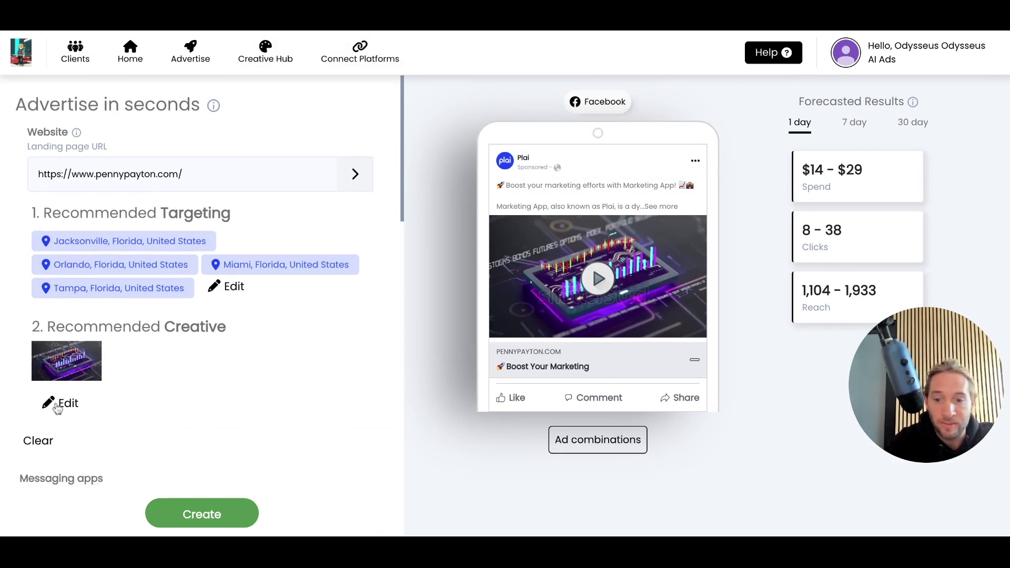
scroll(174, 405, "down", 1)
scroll(180, 405, "down", 4)
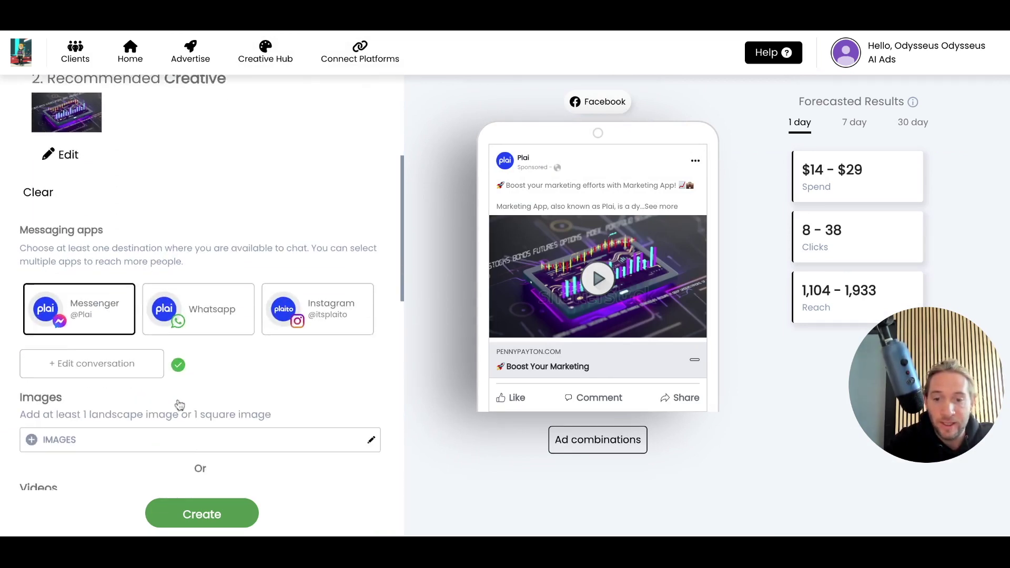
left_click(216, 285)
left_click(303, 285)
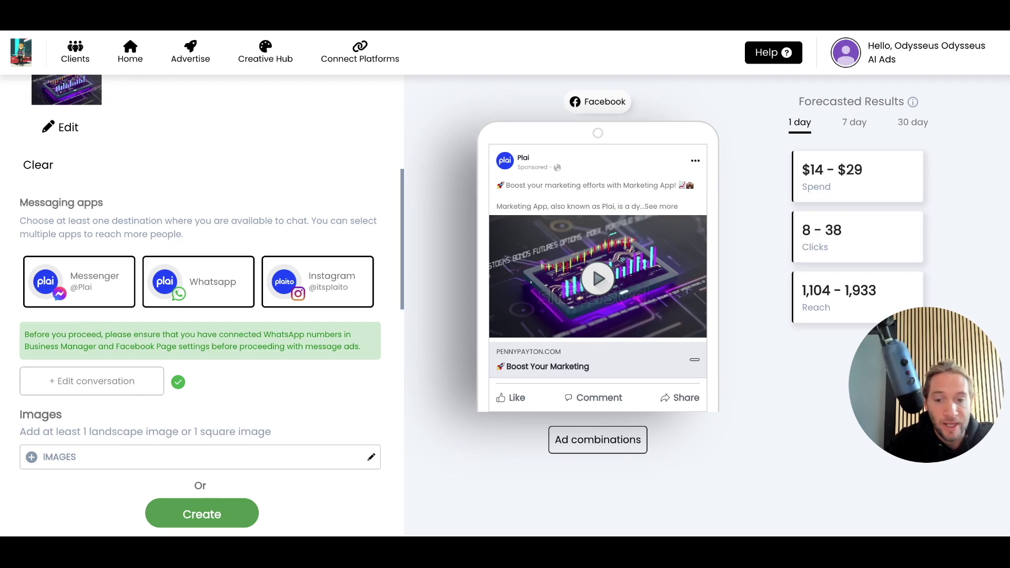
left_click(93, 381)
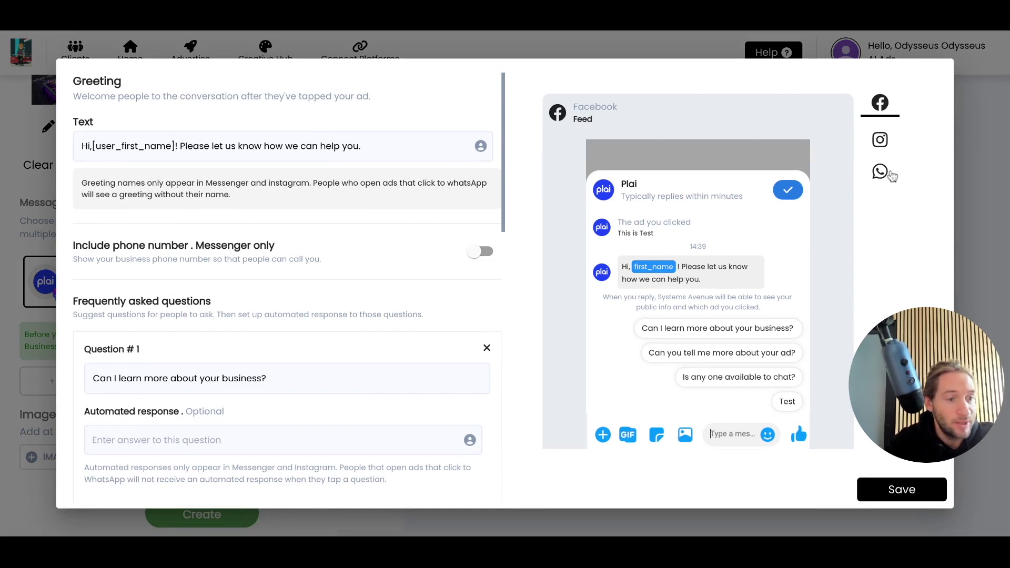
- Preview the greeting and four FAQ questions, ending with 'Test', in the Instagram view
left_click(884, 147)
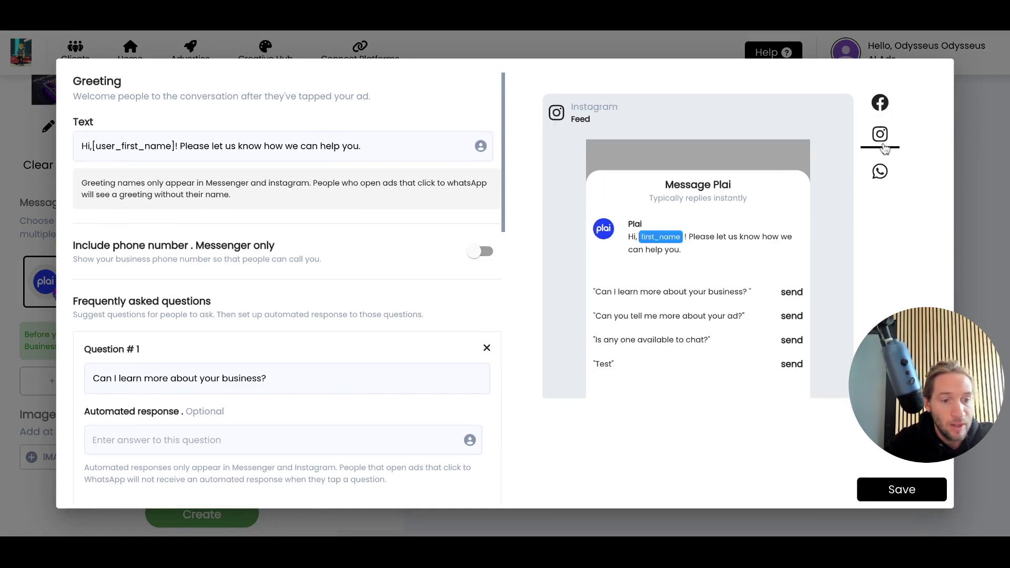
scroll(282, 334, "down", 1)
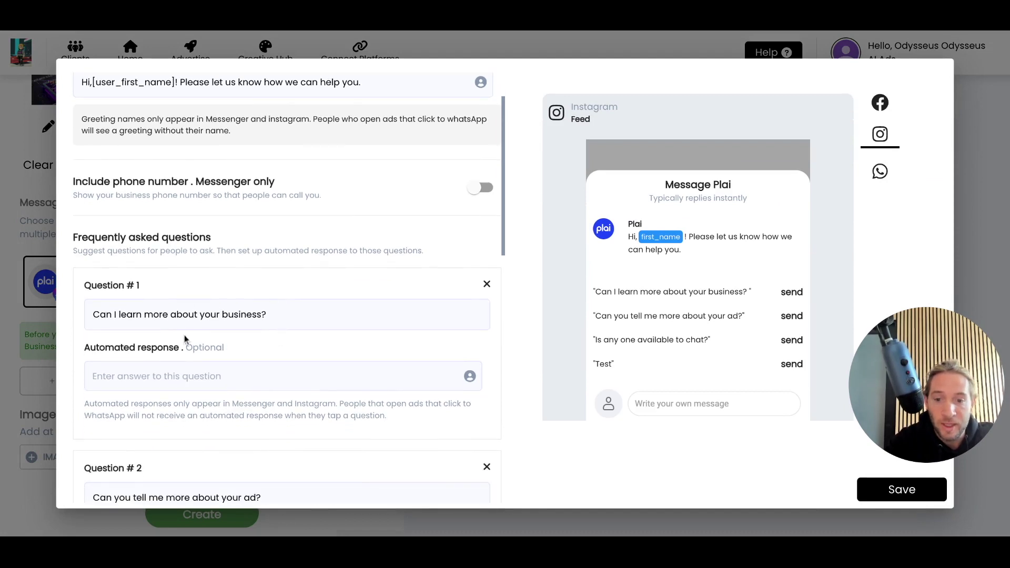
scroll(184, 334, "down", 5)
scroll(180, 359, "down", 2)
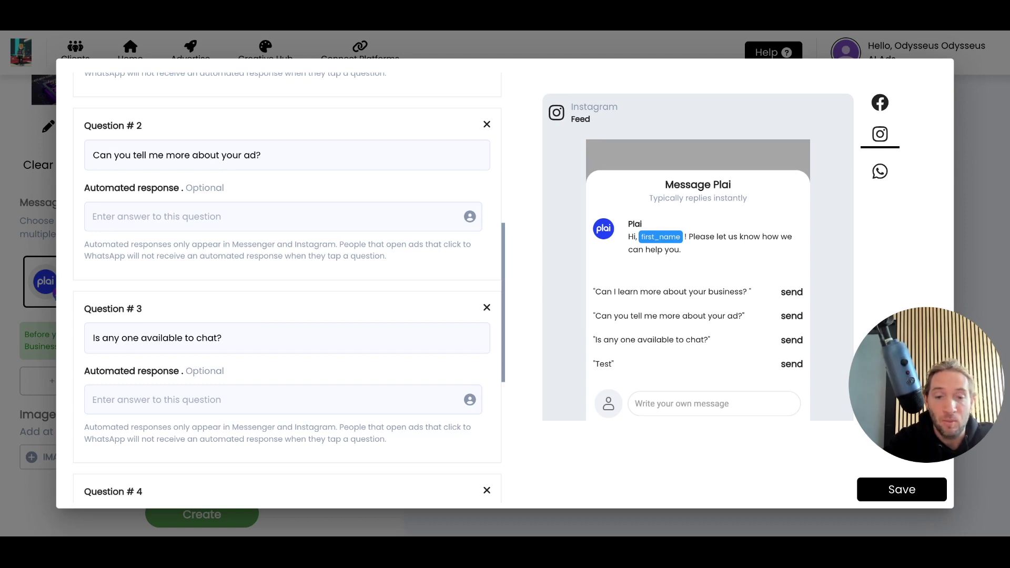
scroll(287, 288, "down", 5)
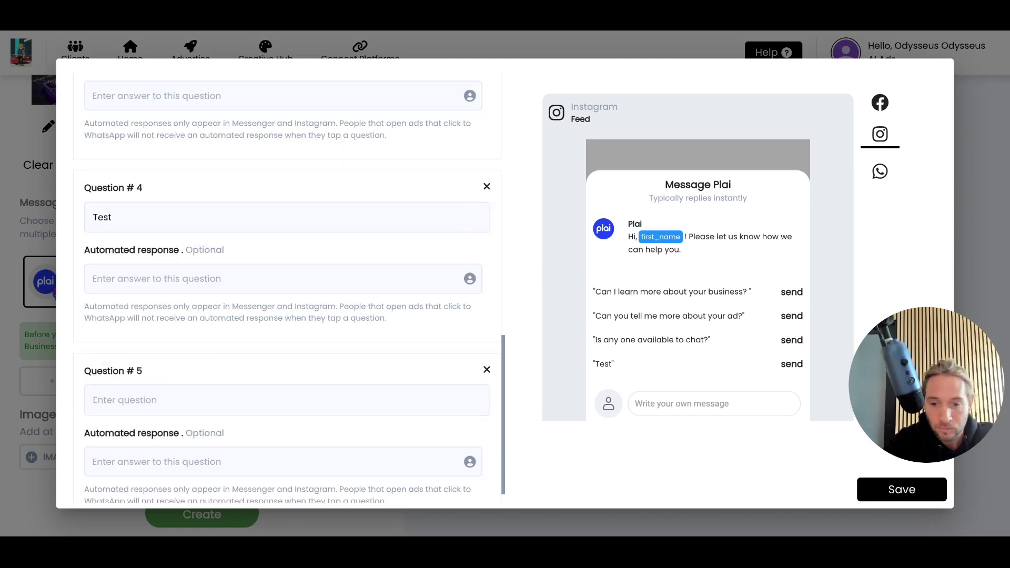
scroll(209, 277, "up", 10)
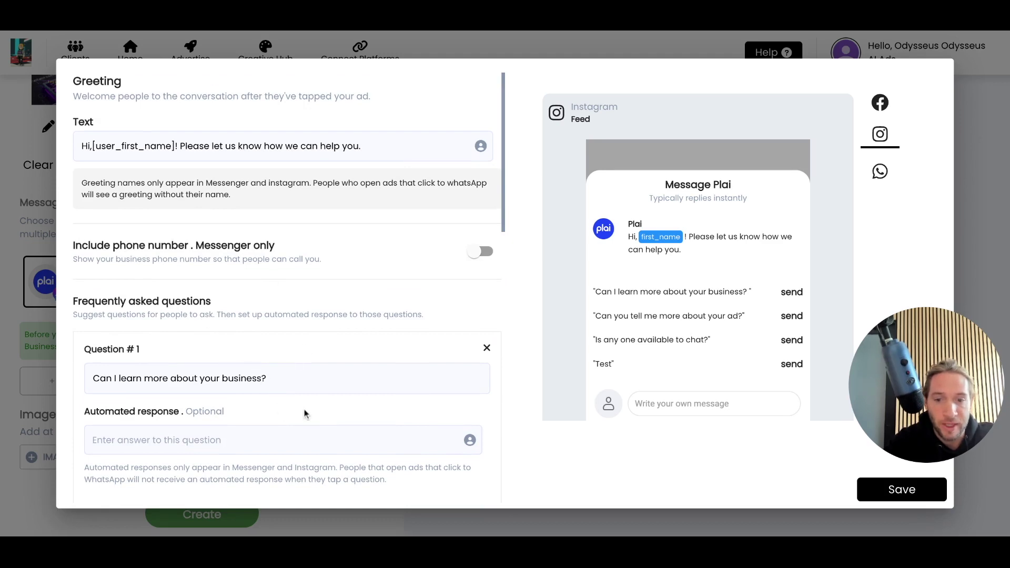
- Close the conversation settings and start a new Facebook leads ad, opening its audience choices
left_click(967, 211)
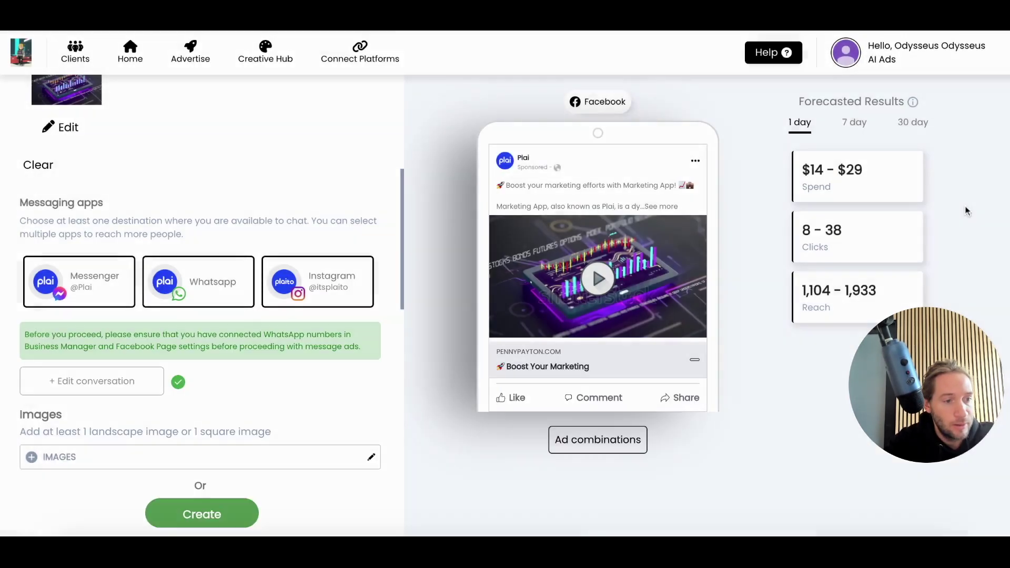
left_click(185, 61)
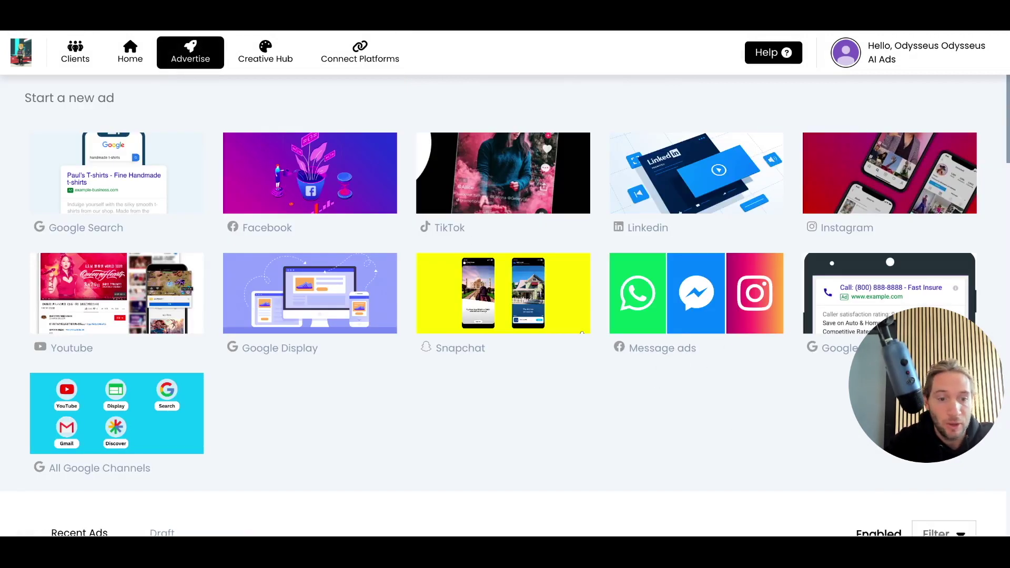
left_click(334, 188)
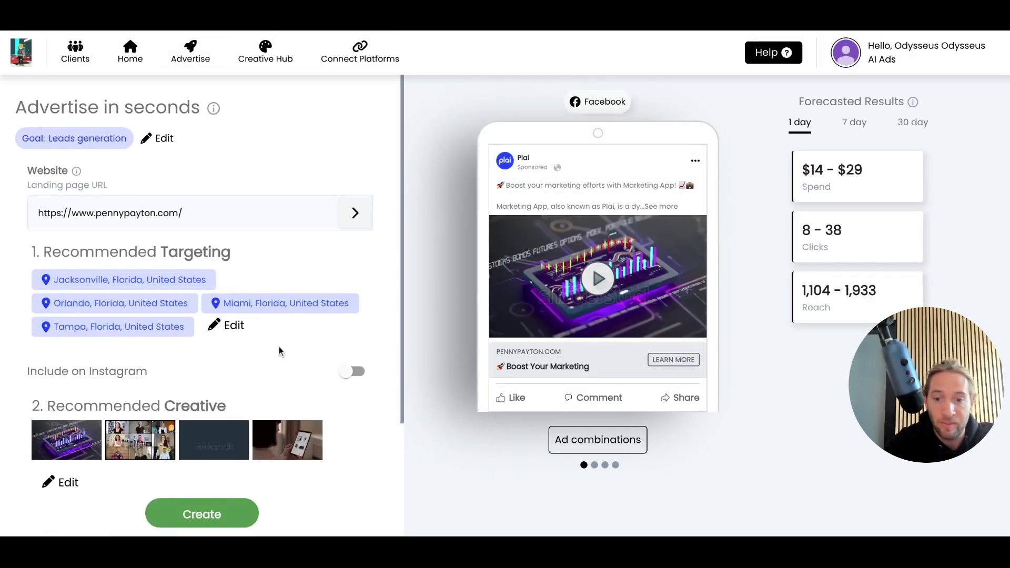
scroll(249, 330, "down", 3)
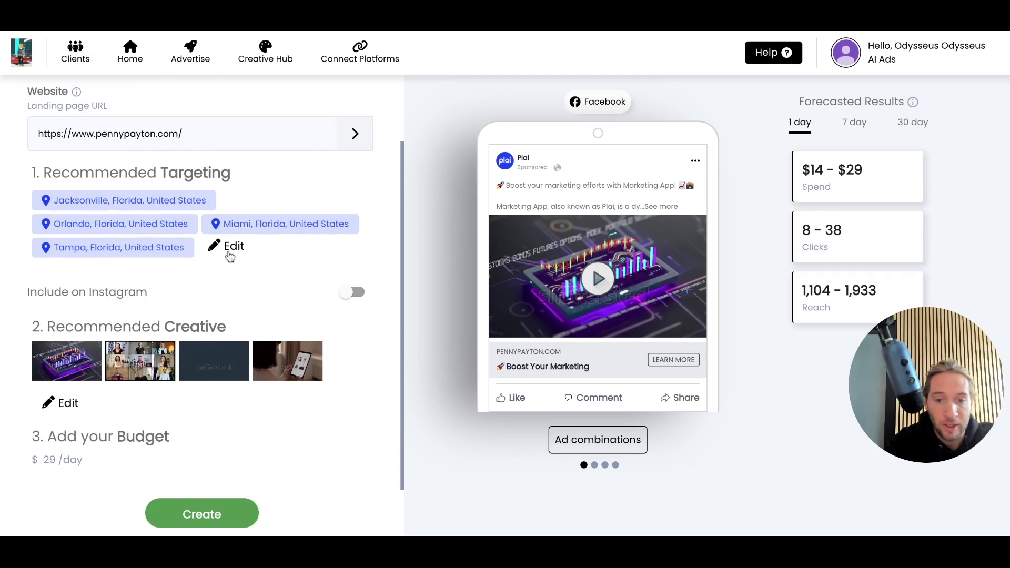
left_click(230, 255)
- Try Retargeting, then choose New People and continue to the optional keyword targeting step
left_click(581, 317)
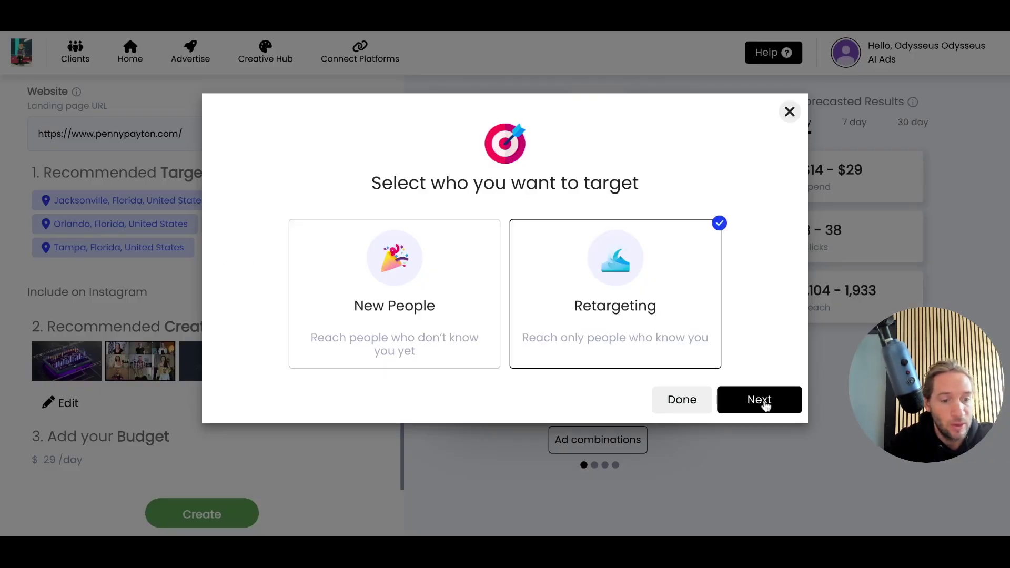
left_click(762, 402)
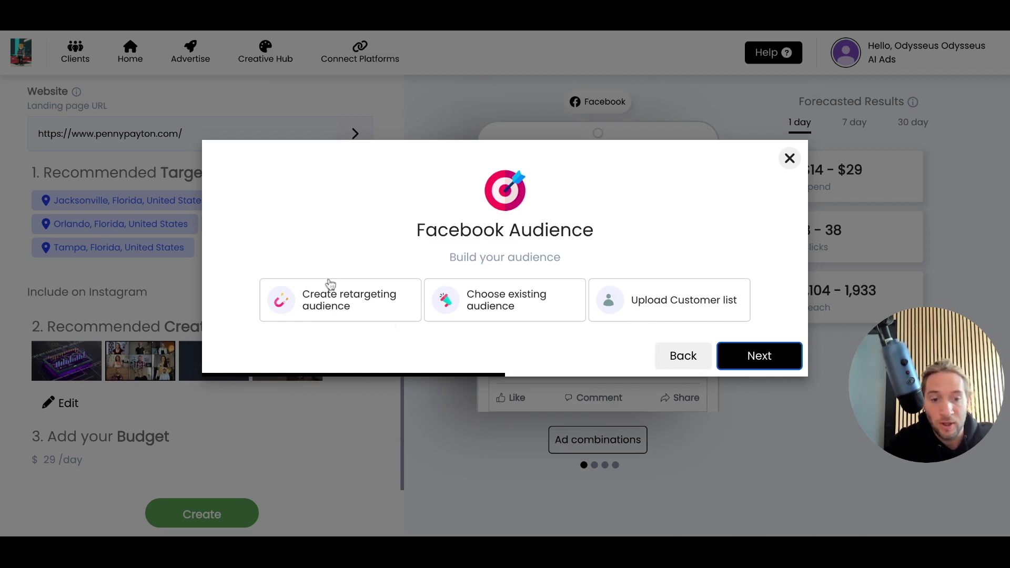
left_click(690, 359)
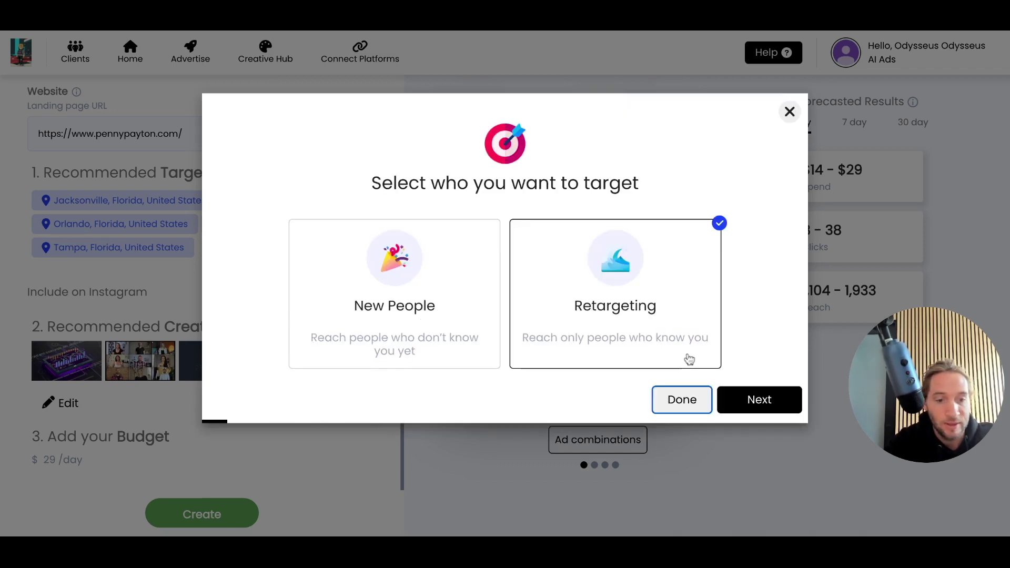
left_click(479, 243)
left_click(747, 398)
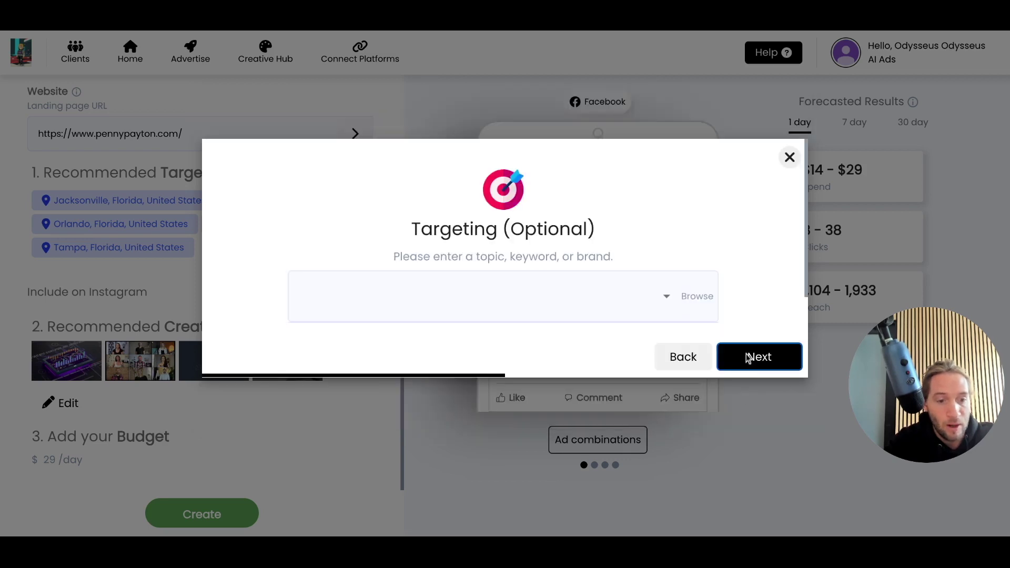
left_click(683, 361)
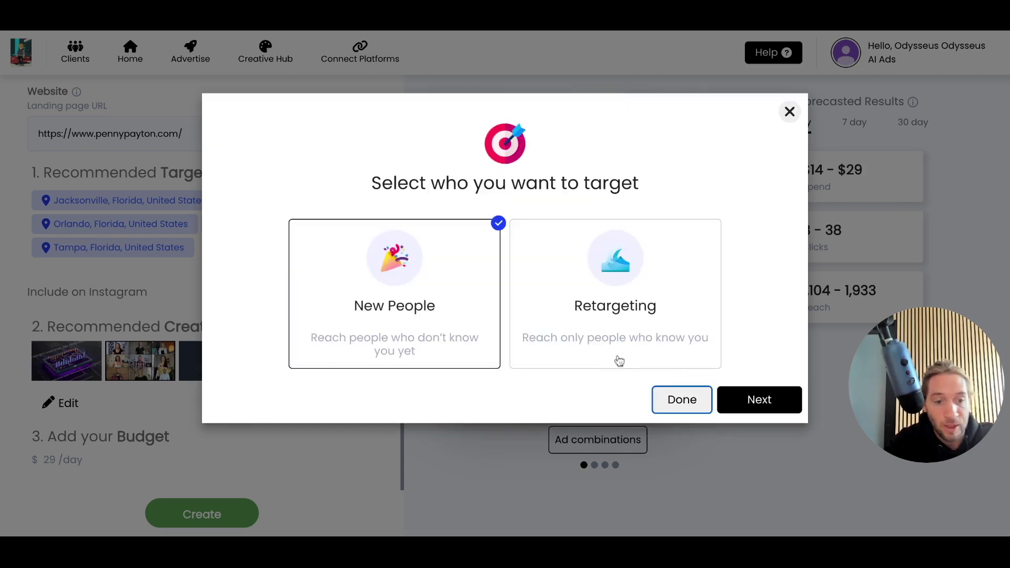
left_click(737, 398)
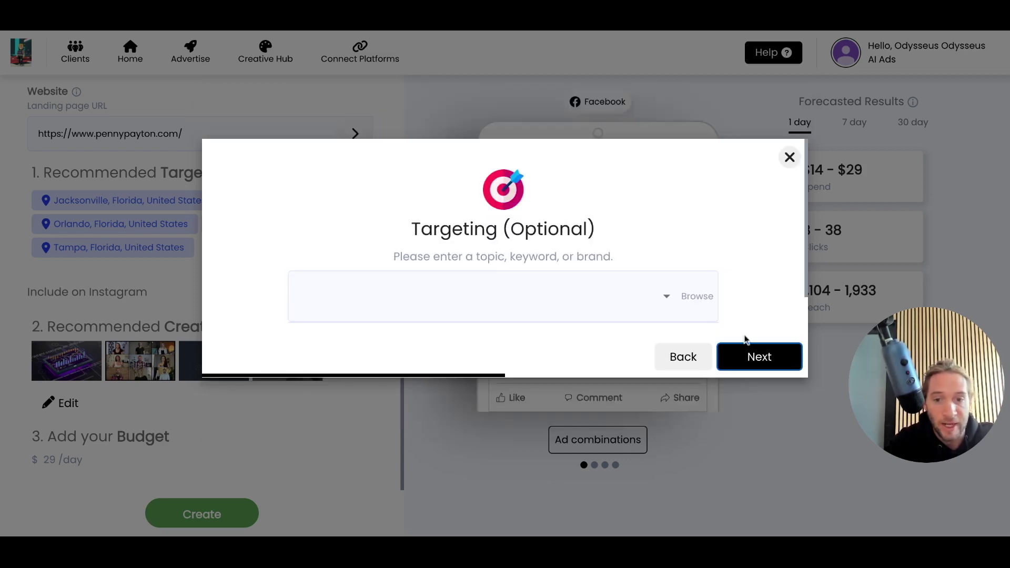